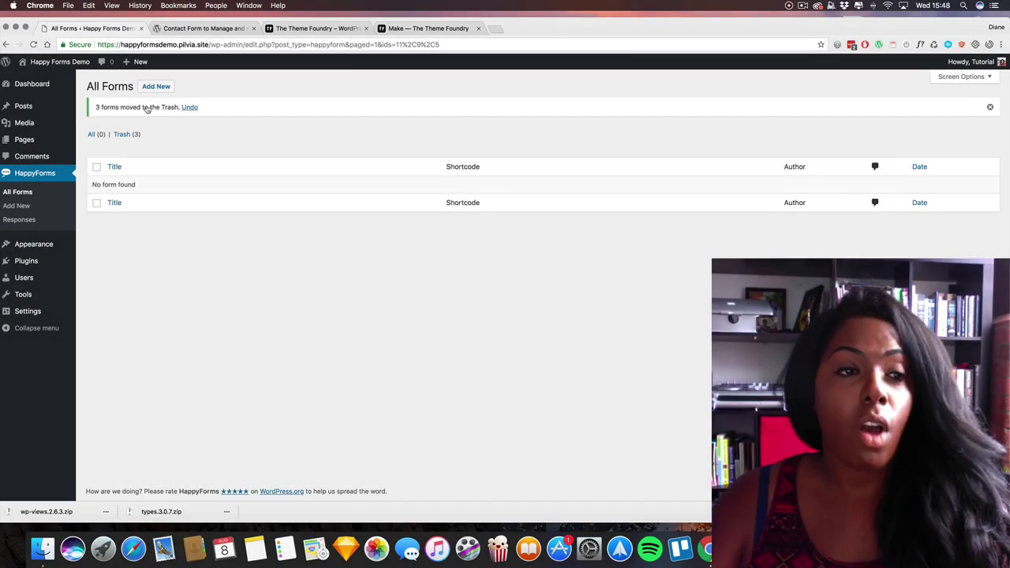
- Create a new form and name it "New Boyfriend Application Form"
left_click(156, 86)
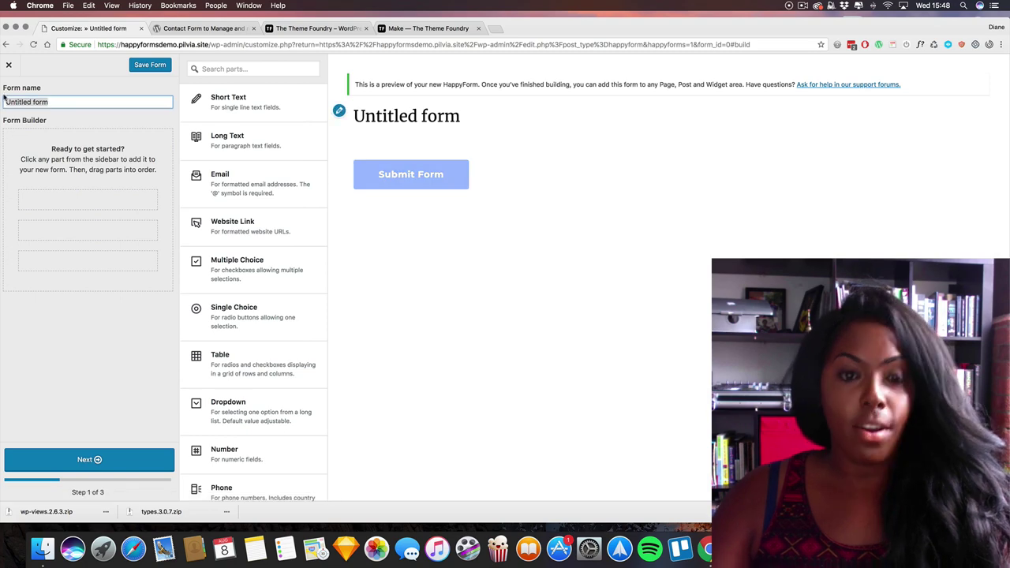
type("M")
key("BackSpace")
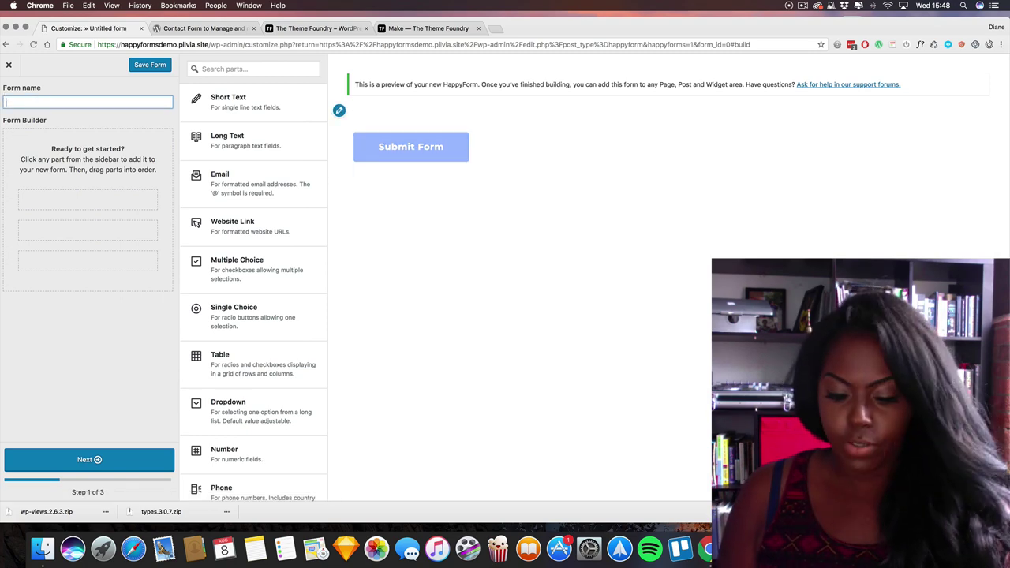
type("nEW bOY")
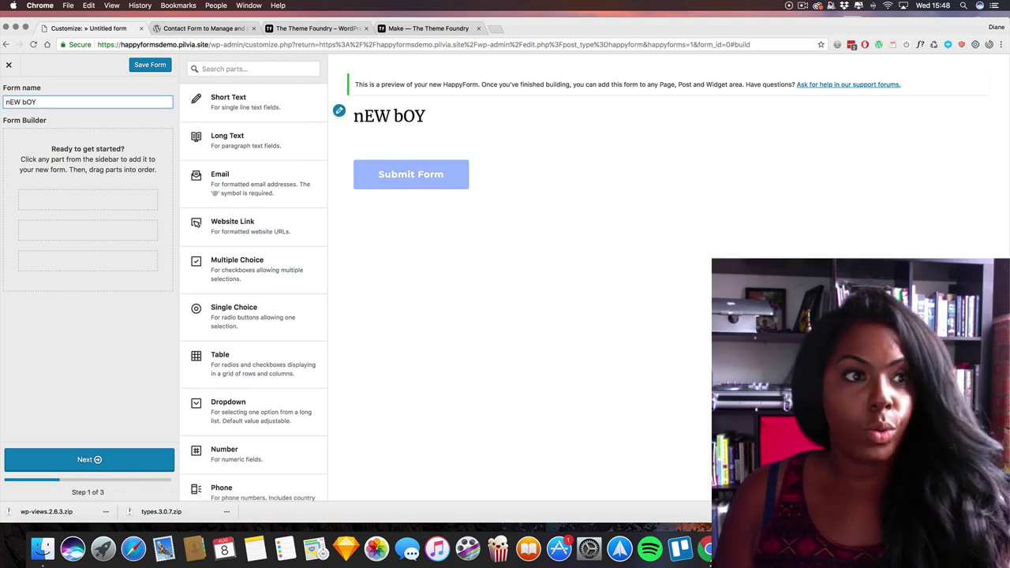
key("super+a")
type("New boy")
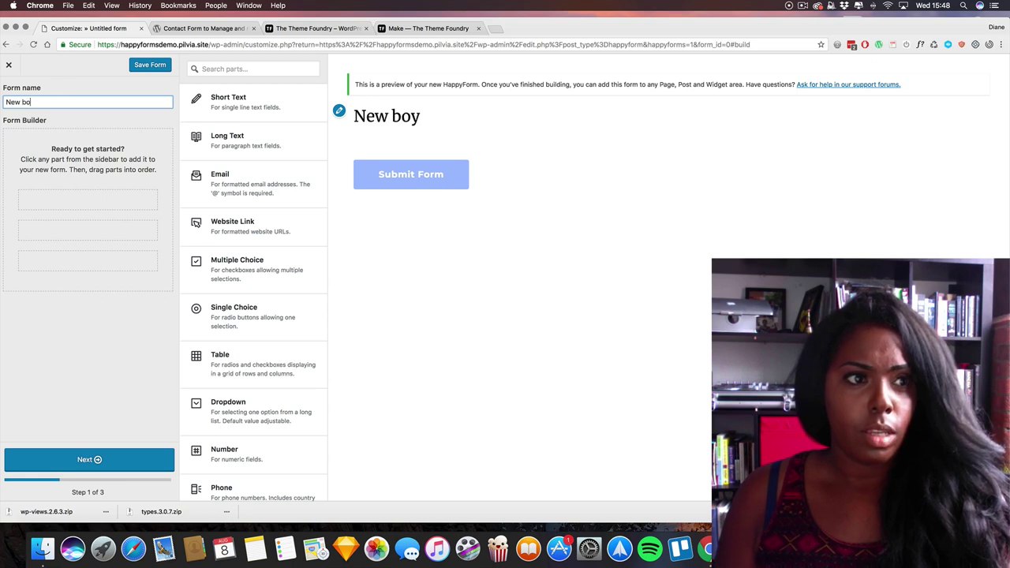
key("BackSpace")
key("BackSpace")
key("BackSpace")
type("Boy")
type("g")
key("BackSpace")
type("fr")
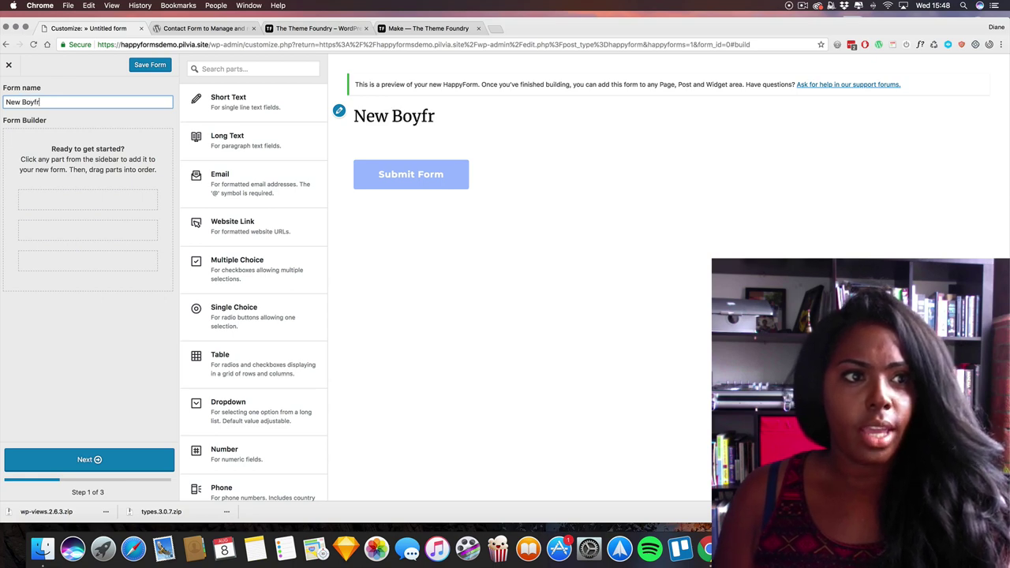
type("iend Applicstio")
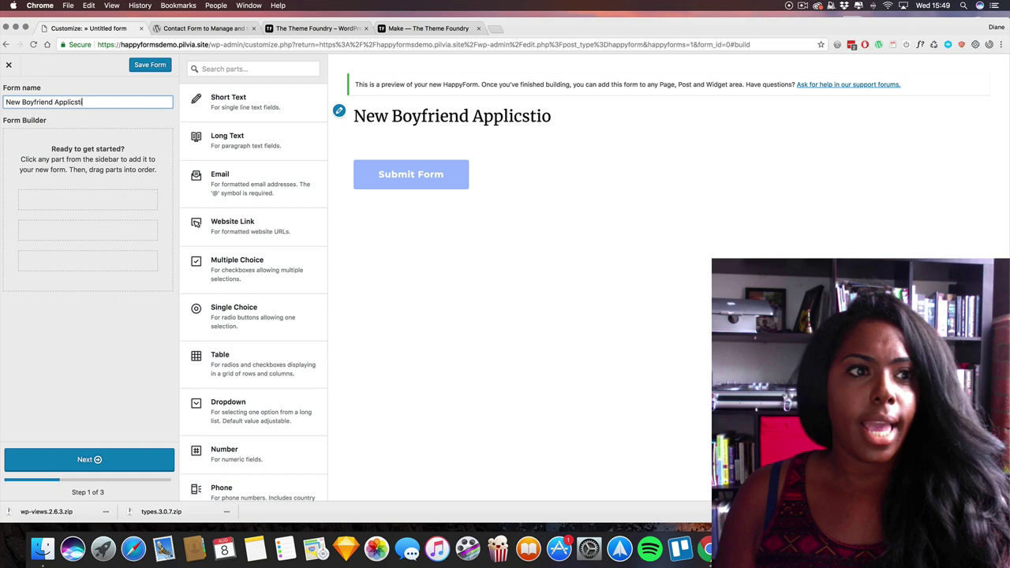
key("BackSpace")
key("BackSpace")
key("BackSpace")
key("BackSpace")
type("ation Form")
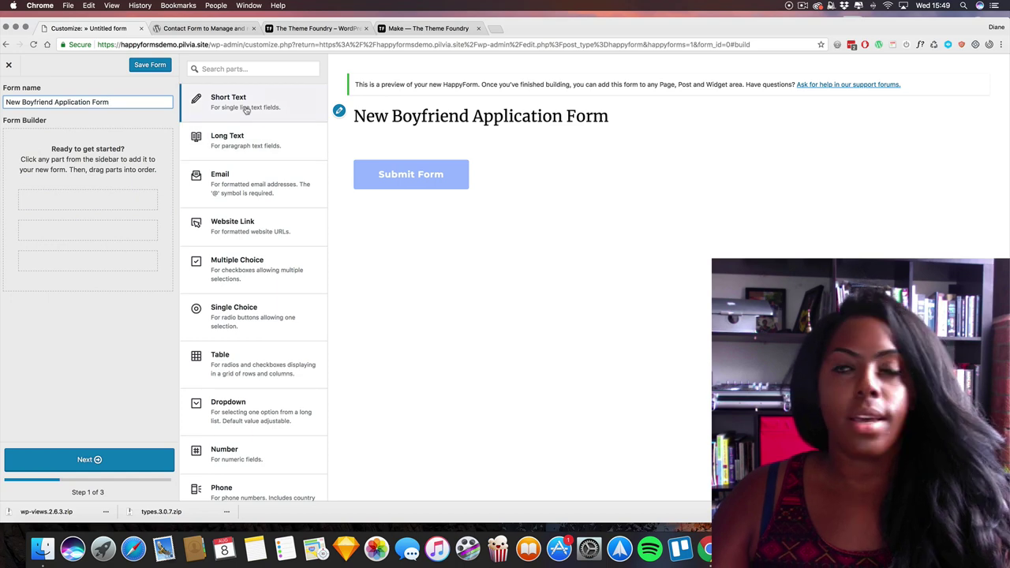
- Add two short text fields to the form, titled "First Name" and "Second Name"
left_click(246, 110)
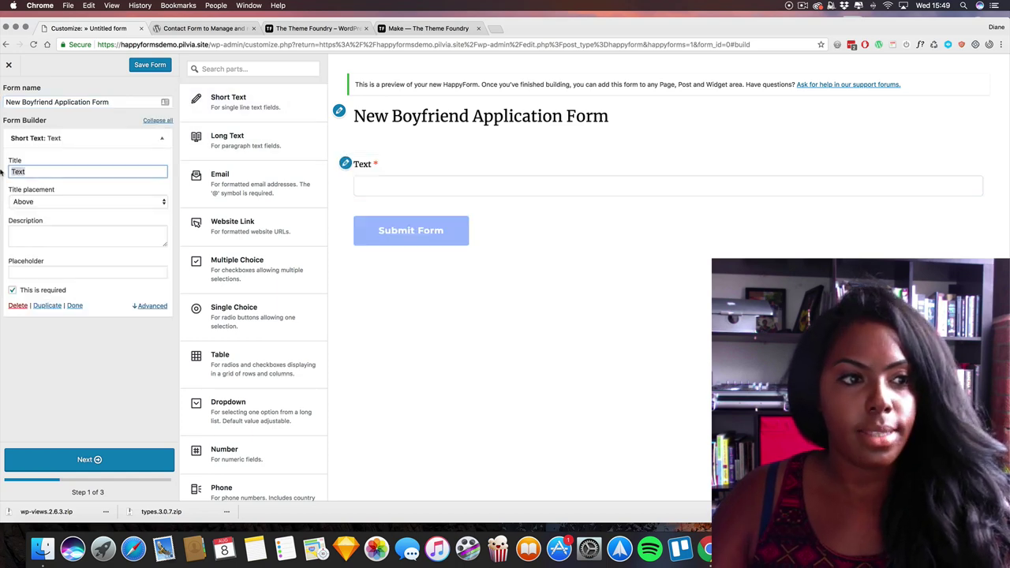
type("First Name")
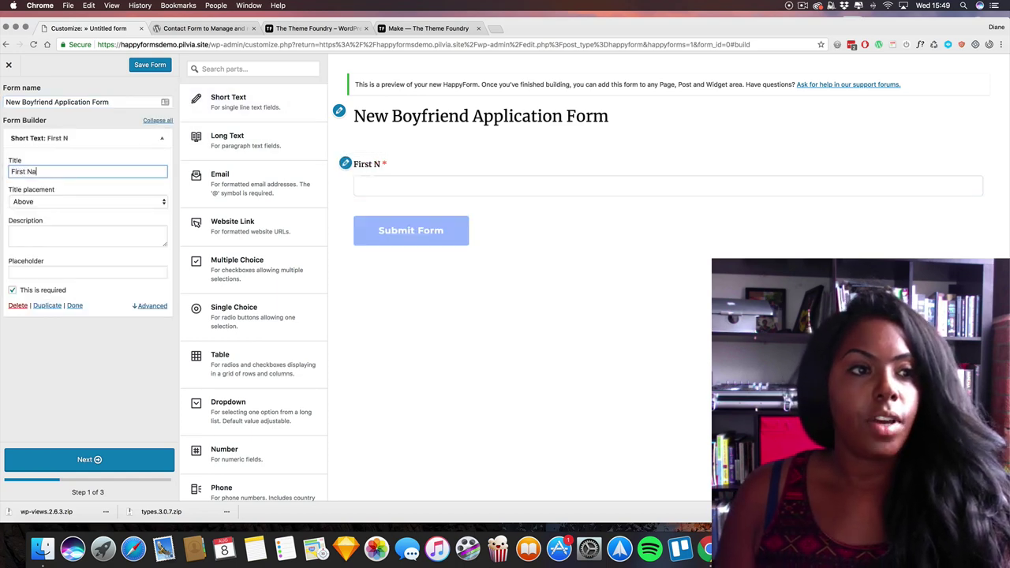
left_click(227, 116)
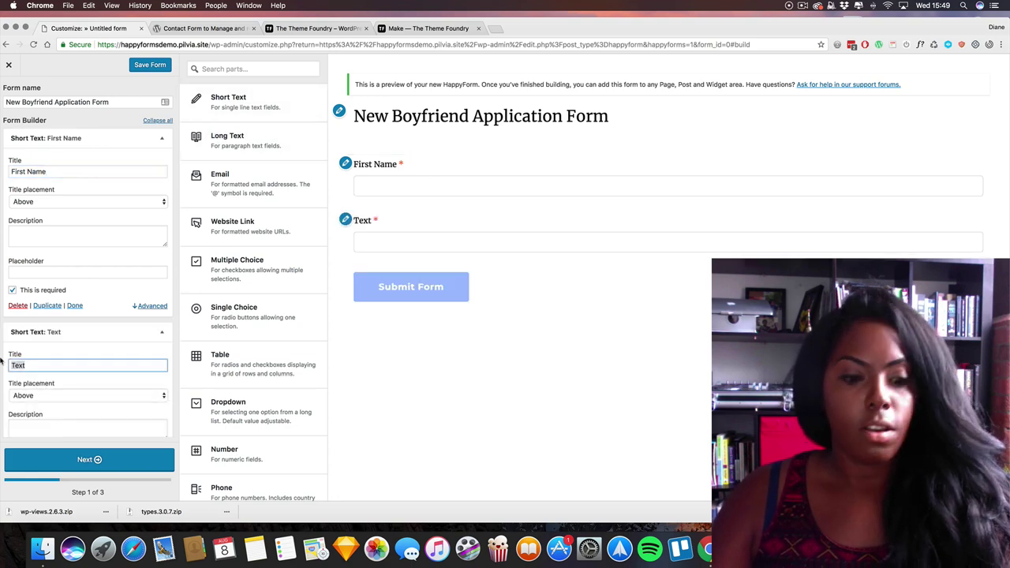
type("Second Name")
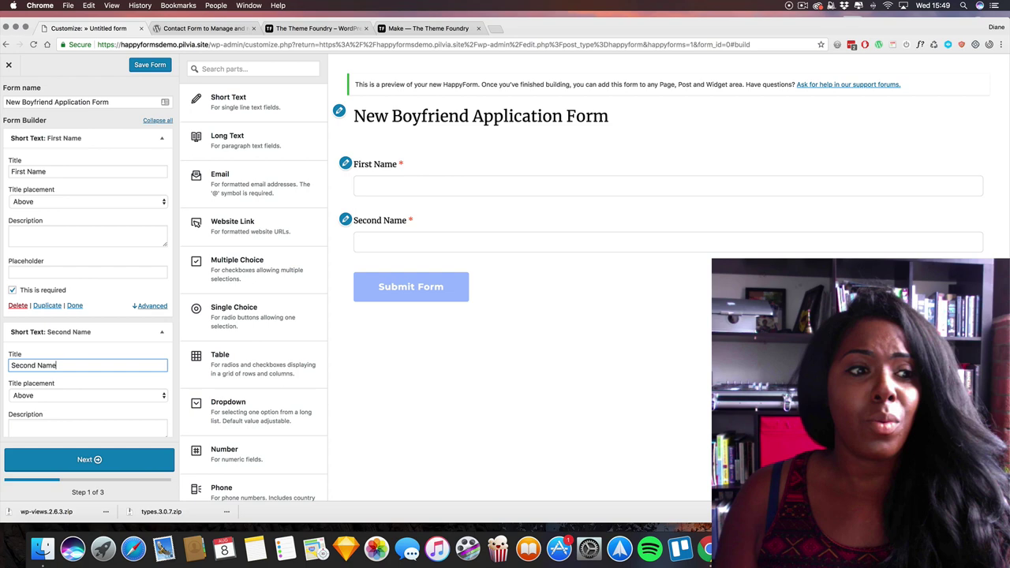
scroll(90, 252, "down", 1)
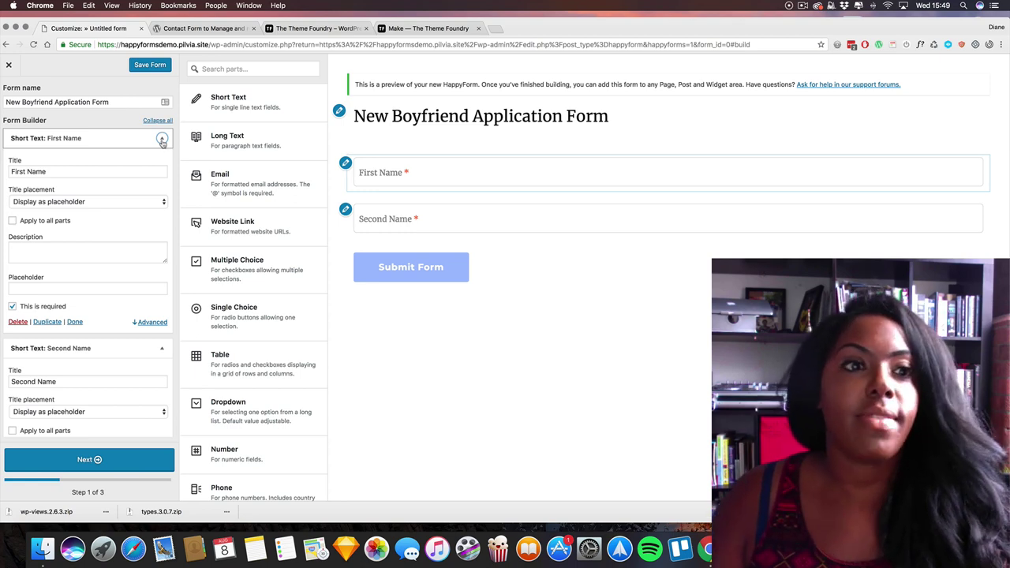
- Search the form parts for "bjfifhaib" and for "date", and clear the search
left_click_drag(239, 108, 345, 79)
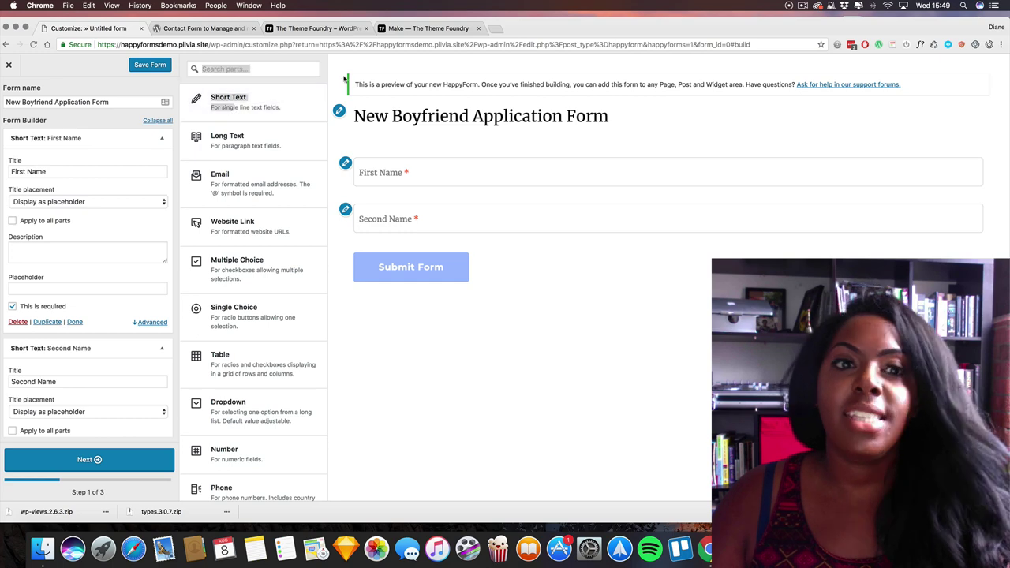
left_click(244, 69)
type("bjfifh")
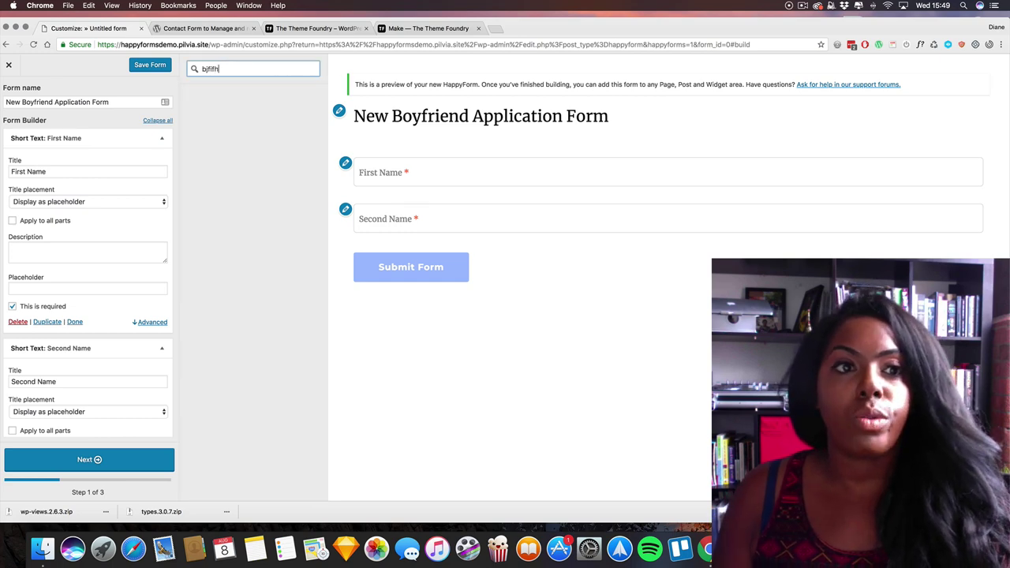
type("aib")
key("super+a")
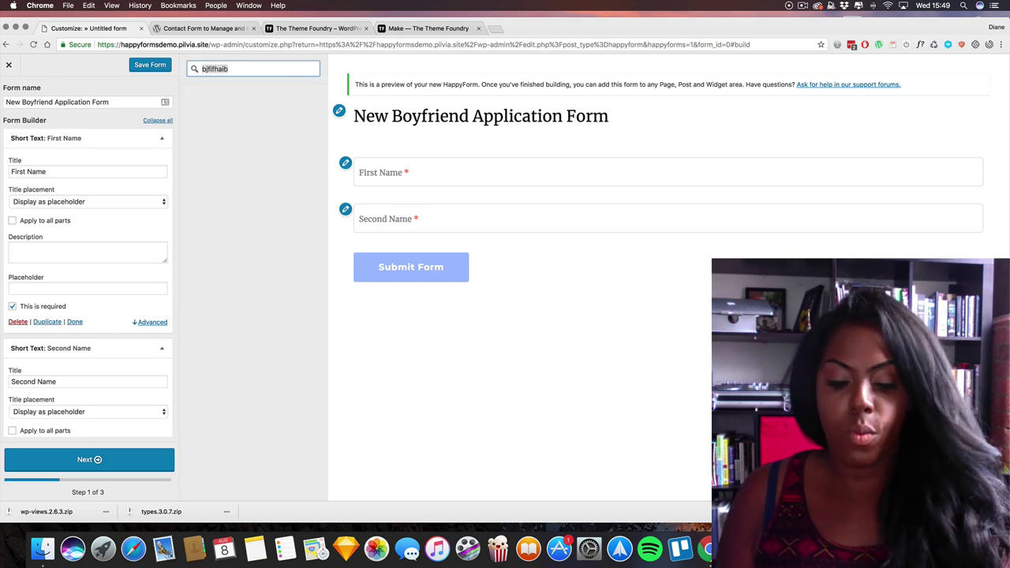
type("date")
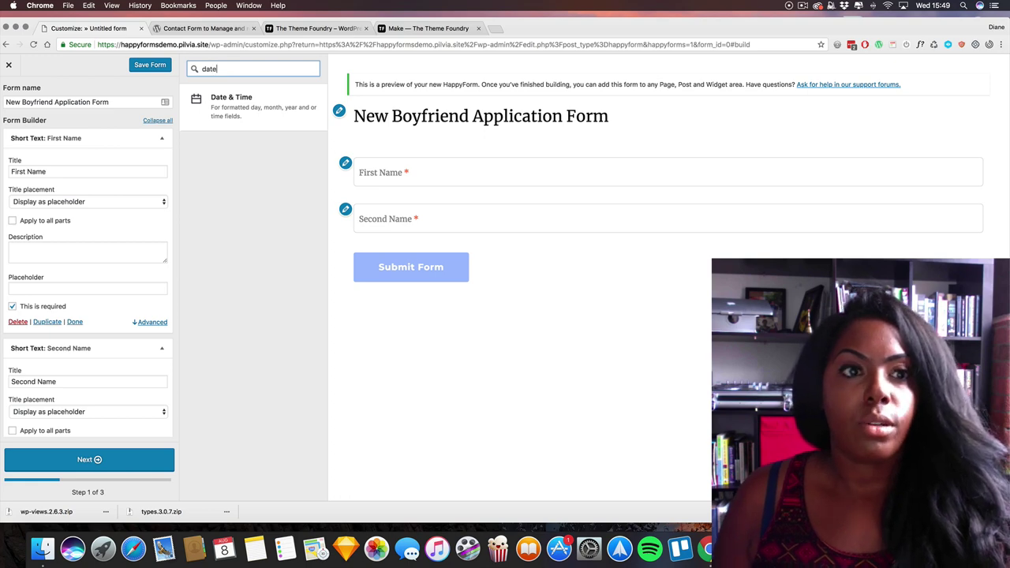
key("super+a")
key("BackSpace")
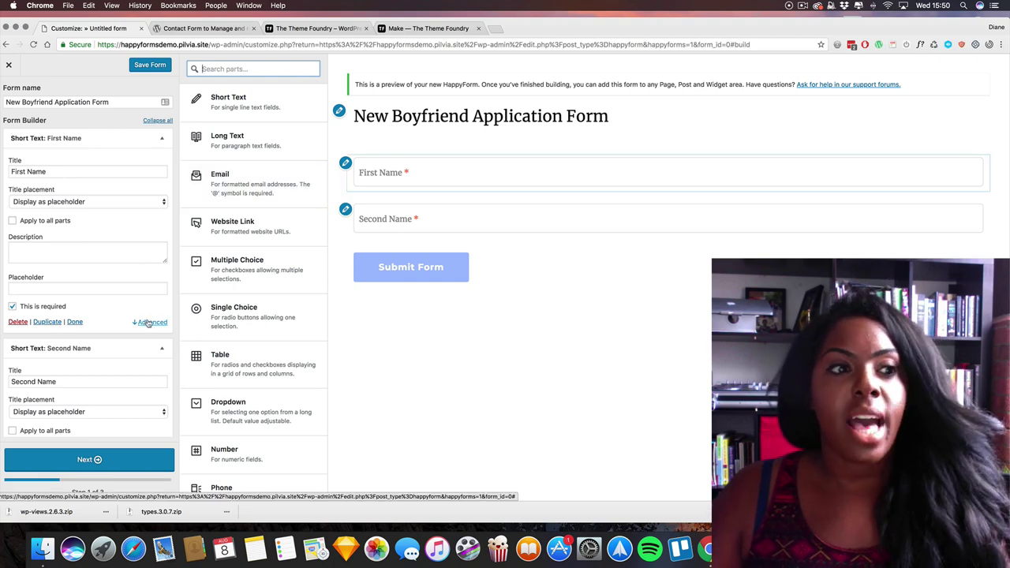
- Set the First Name field's width to Half in its advanced settings
left_click(152, 322)
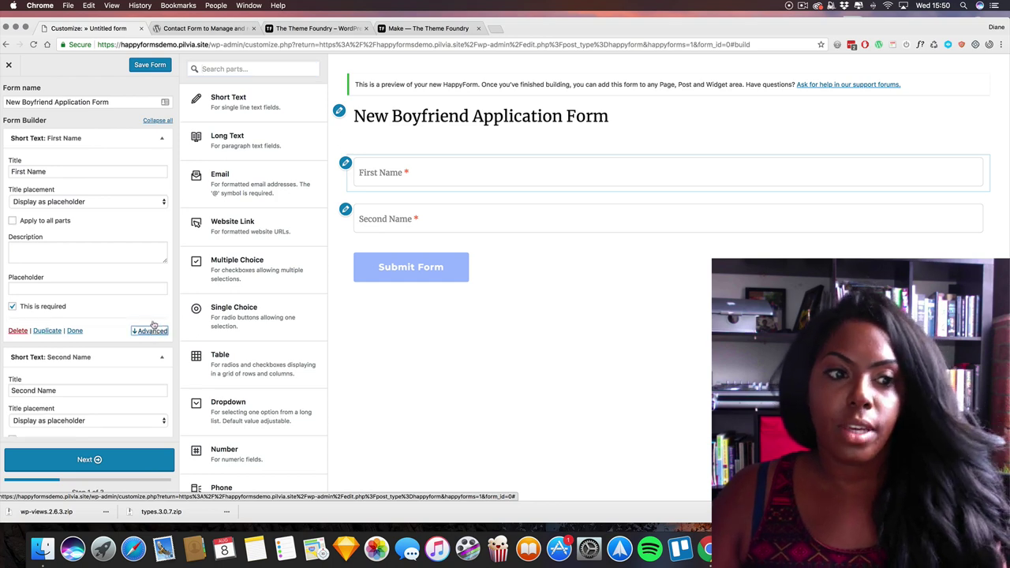
left_click(42, 342)
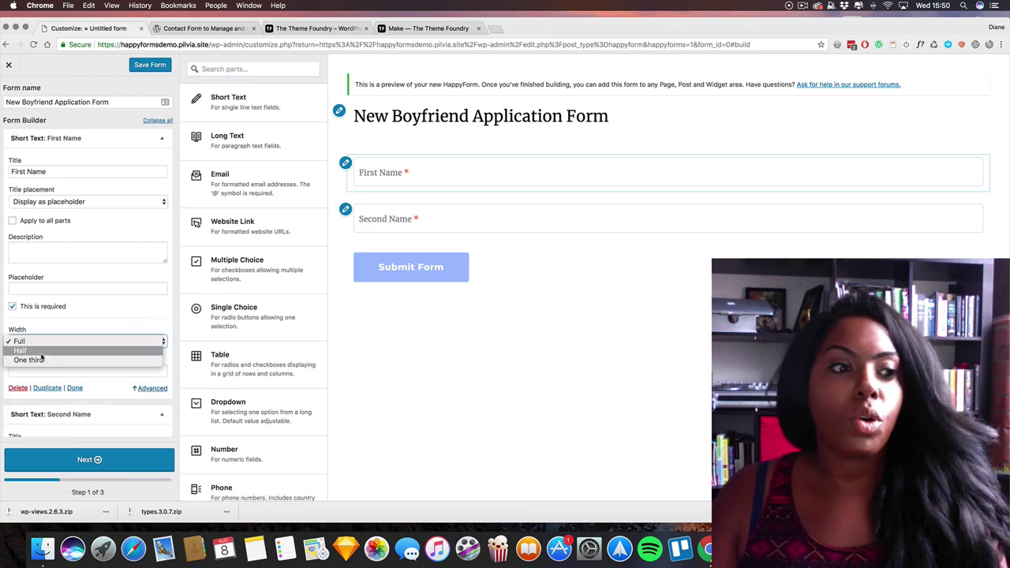
left_click(42, 353)
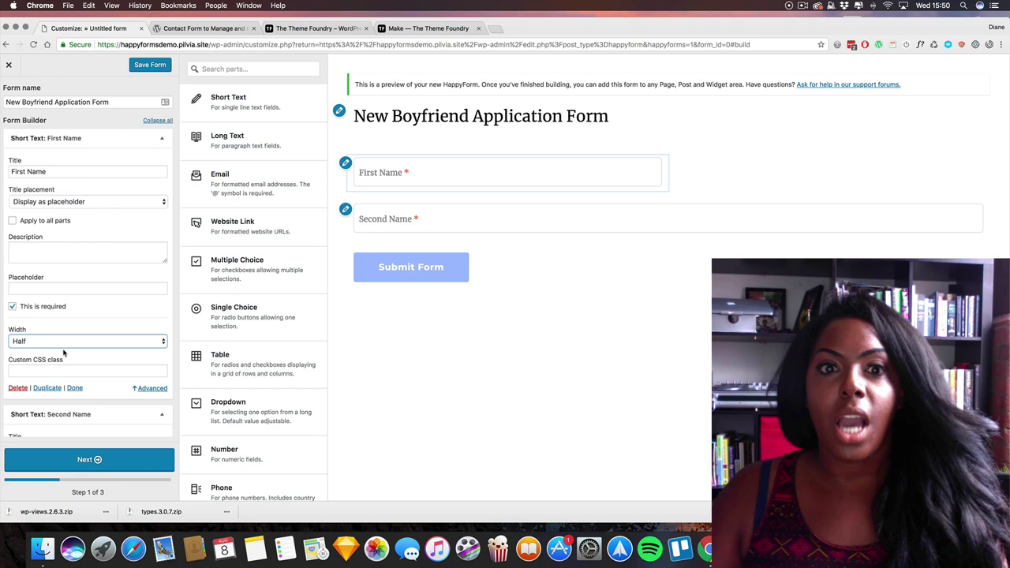
- Try the One third and Full widths on the First Name field and return it to Half
left_click(63, 345)
left_click(63, 350)
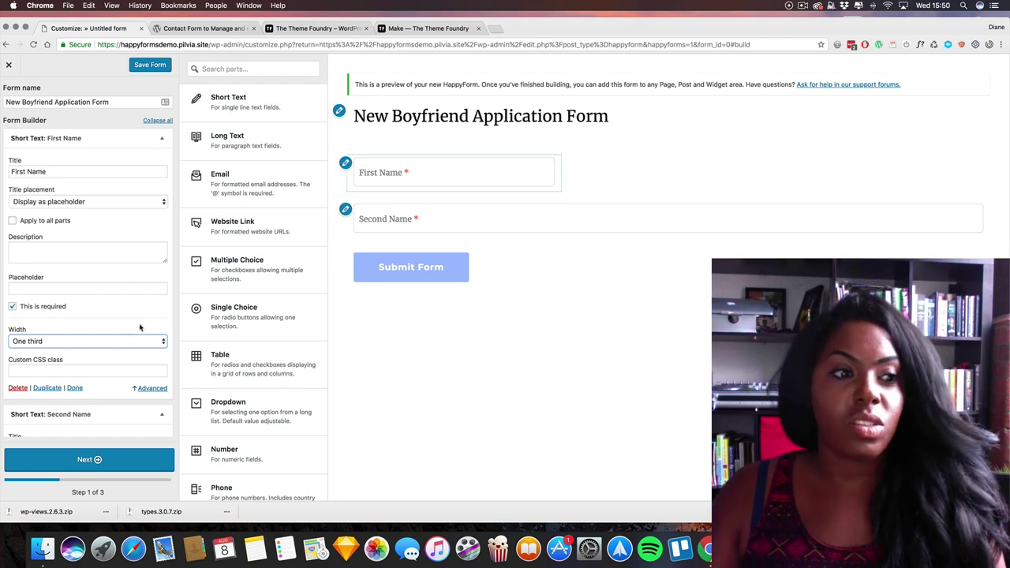
left_click(71, 343)
left_click(33, 325)
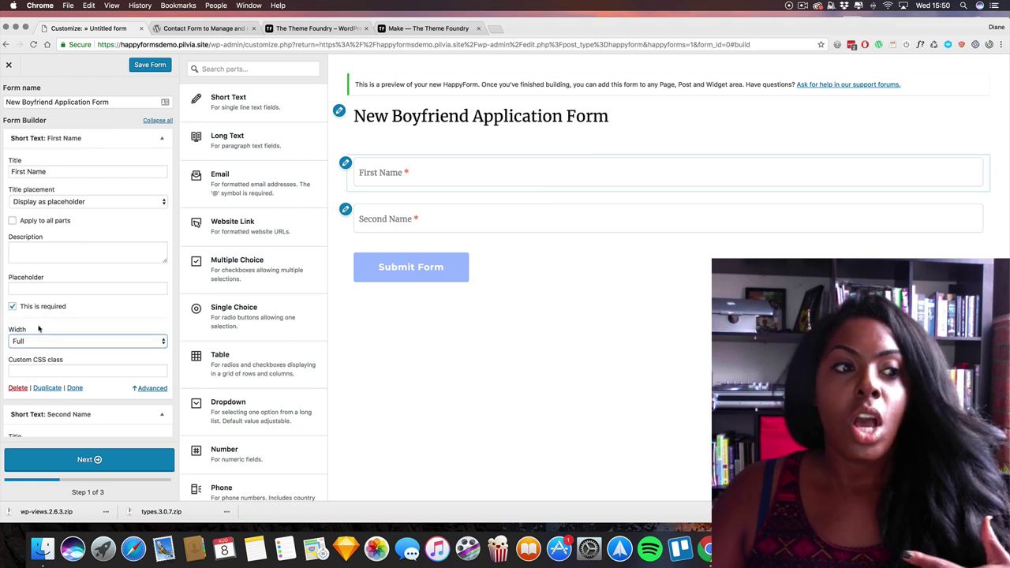
left_click(56, 342)
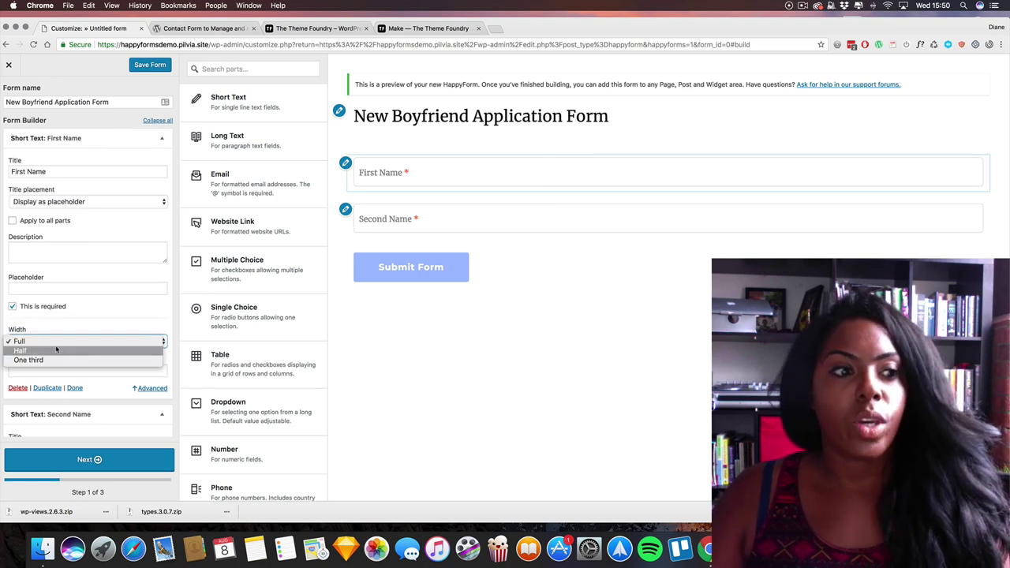
left_click(85, 332)
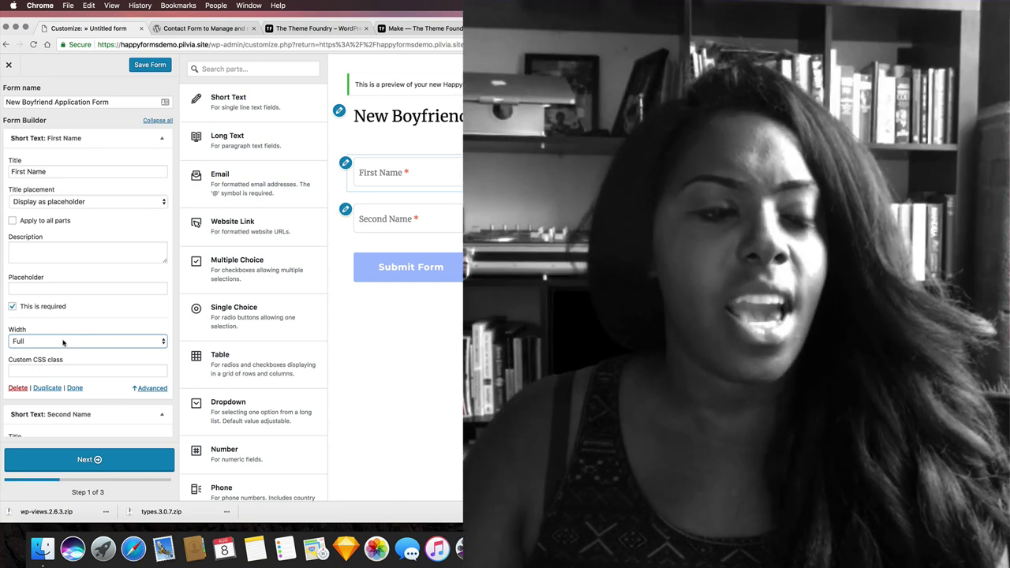
left_click(63, 342)
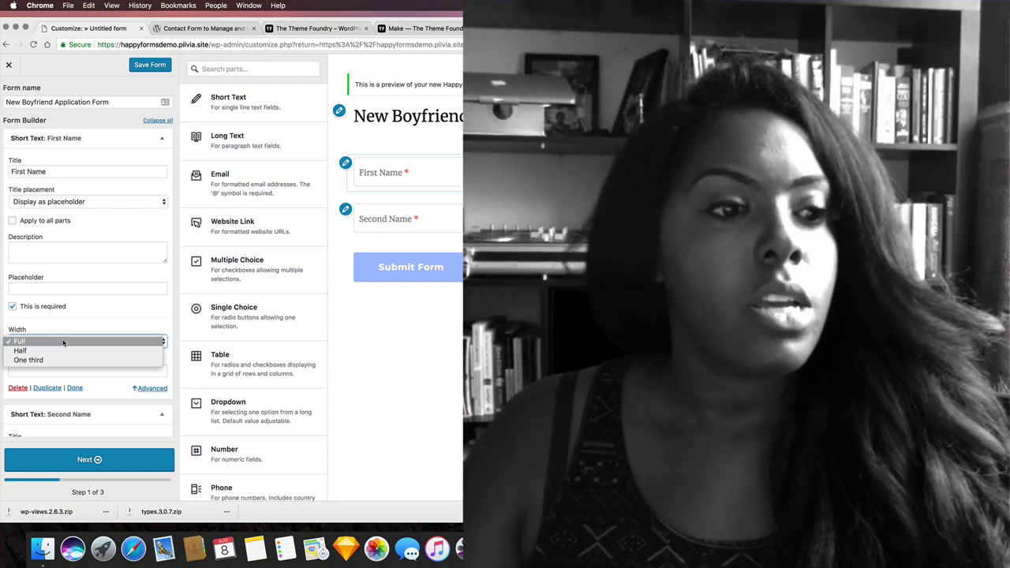
left_click(47, 351)
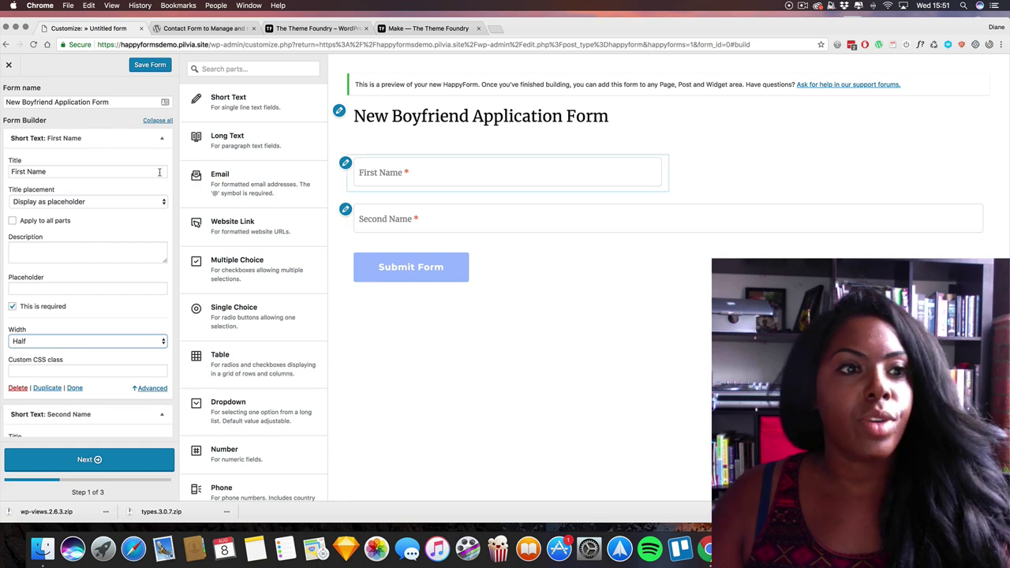
- Set the Second Name field's width to Half and collapse the settings of both name fields
left_click(161, 138)
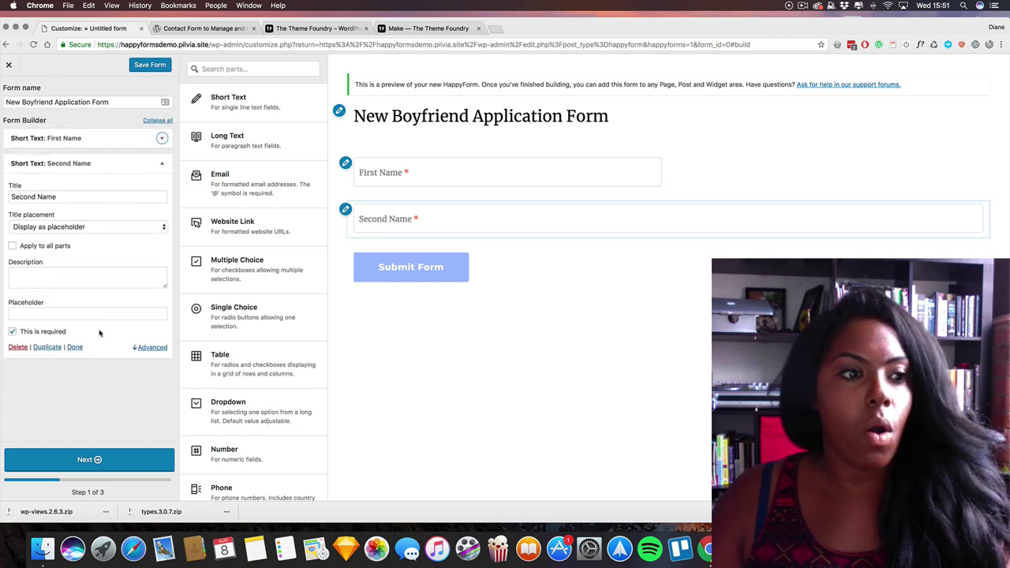
left_click(151, 348)
left_click(60, 367)
left_click(63, 376)
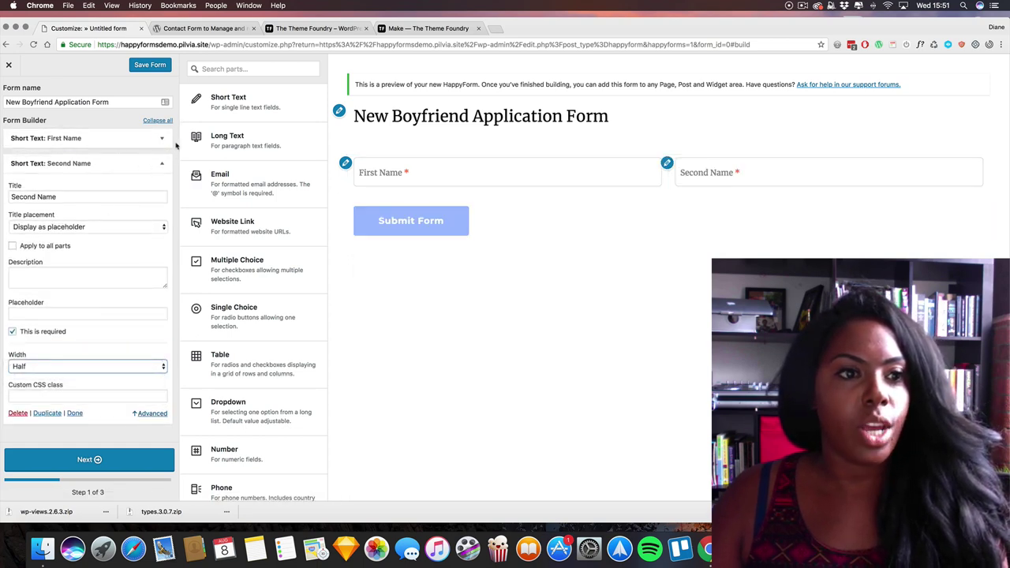
left_click(161, 163)
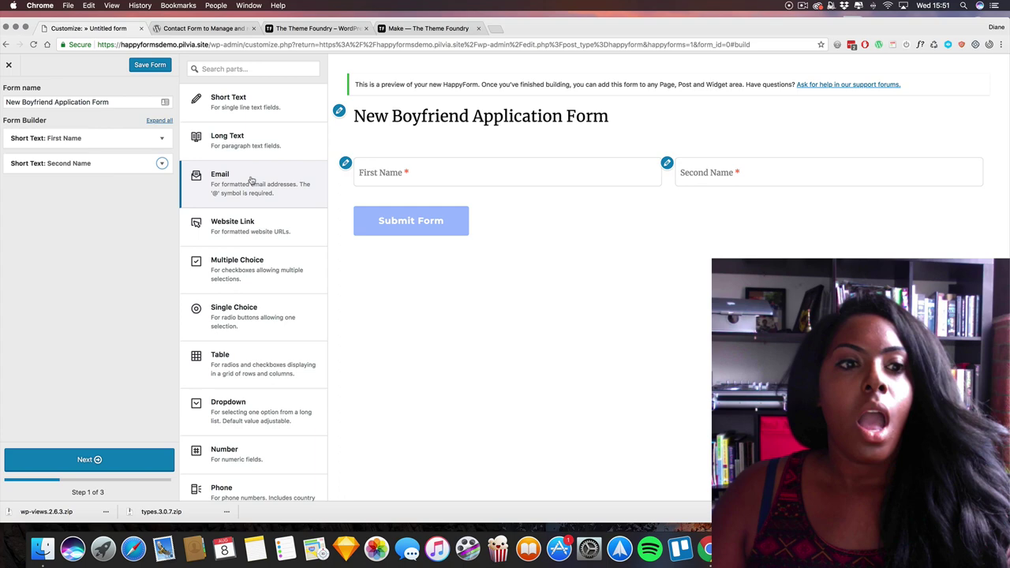
- Add a Phone field to the form and set its title placement to Display as placeholder
scroll(258, 462, "down", 1)
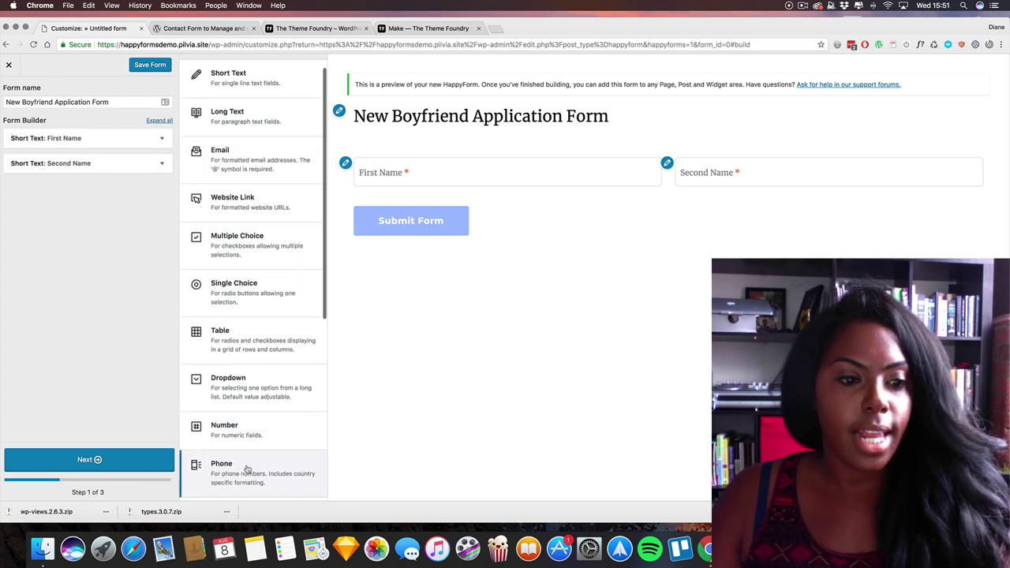
left_click(247, 470)
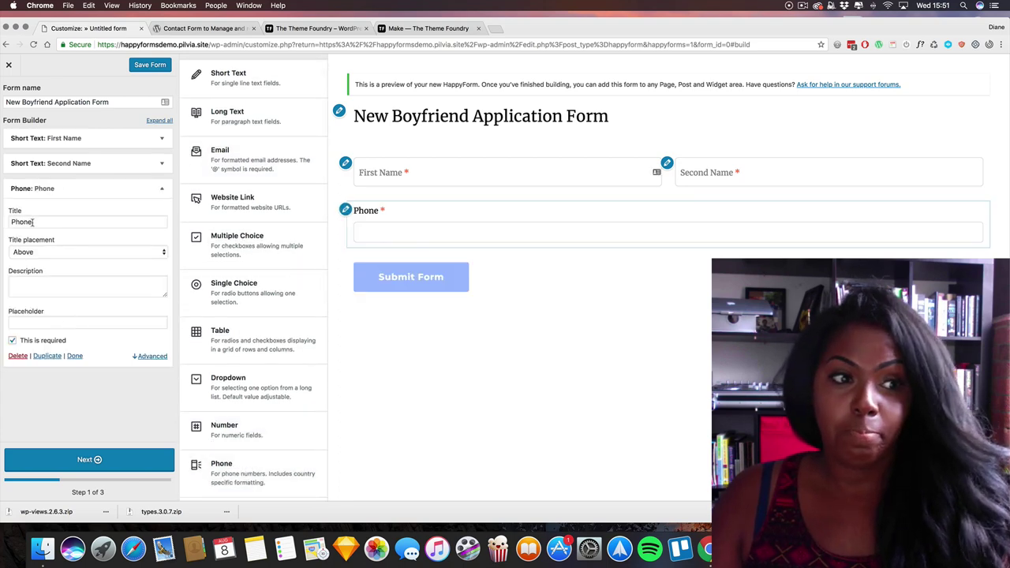
left_click(44, 251)
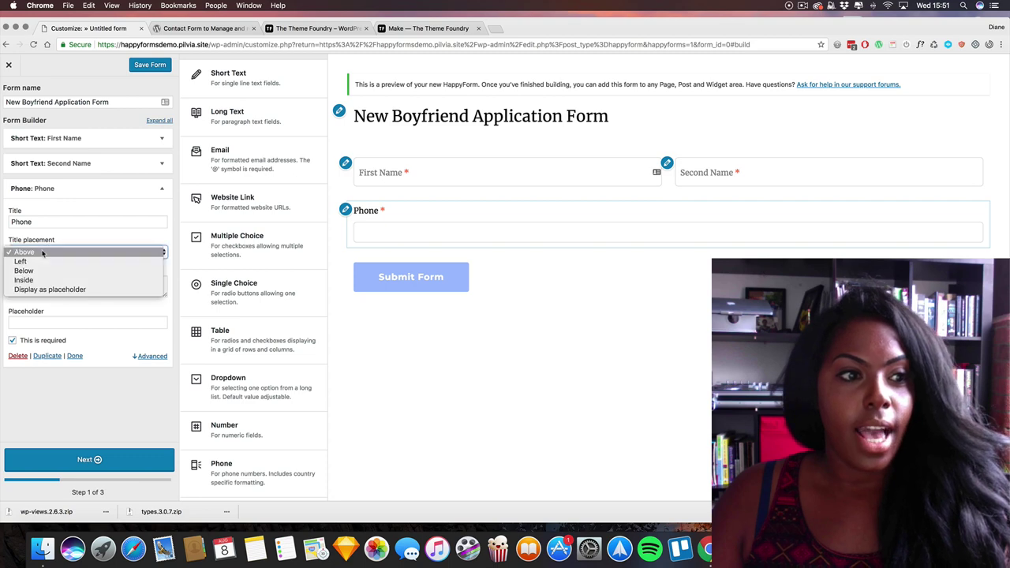
left_click(40, 289)
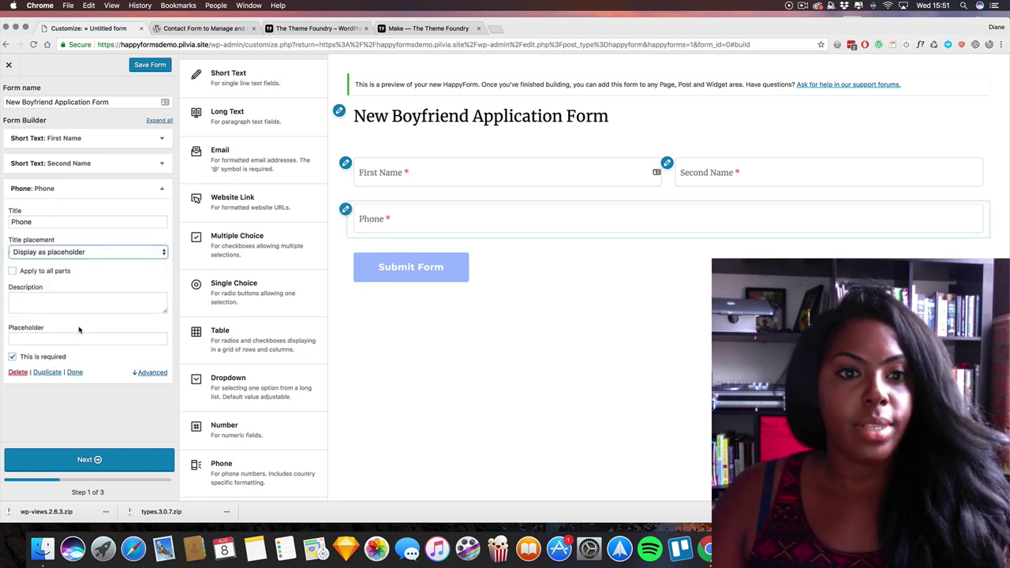
- Set the Phone field's width to Half in its advanced settings
left_click(152, 372)
scroll(87, 355, "down", 2)
left_click(37, 353)
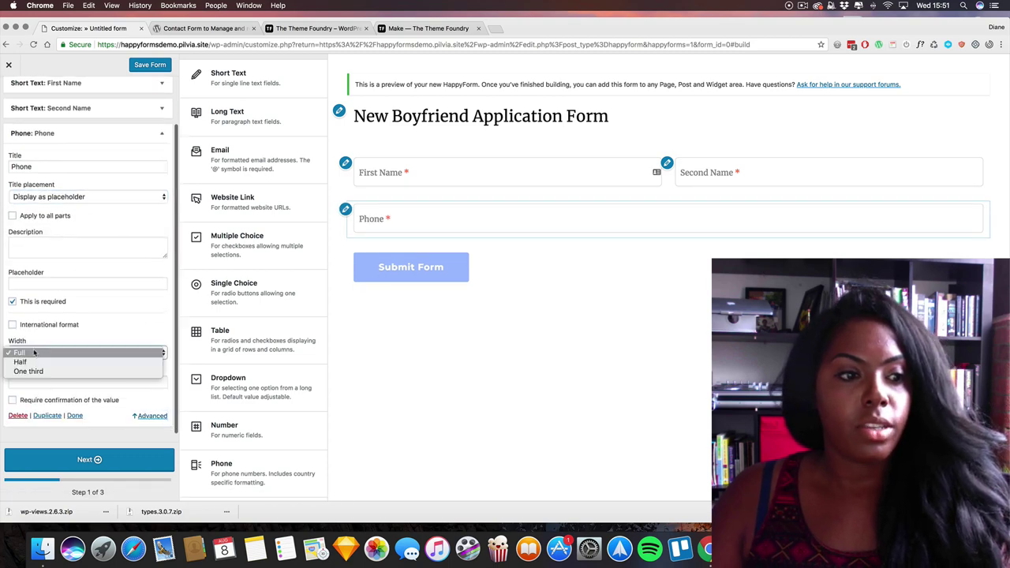
left_click(20, 361)
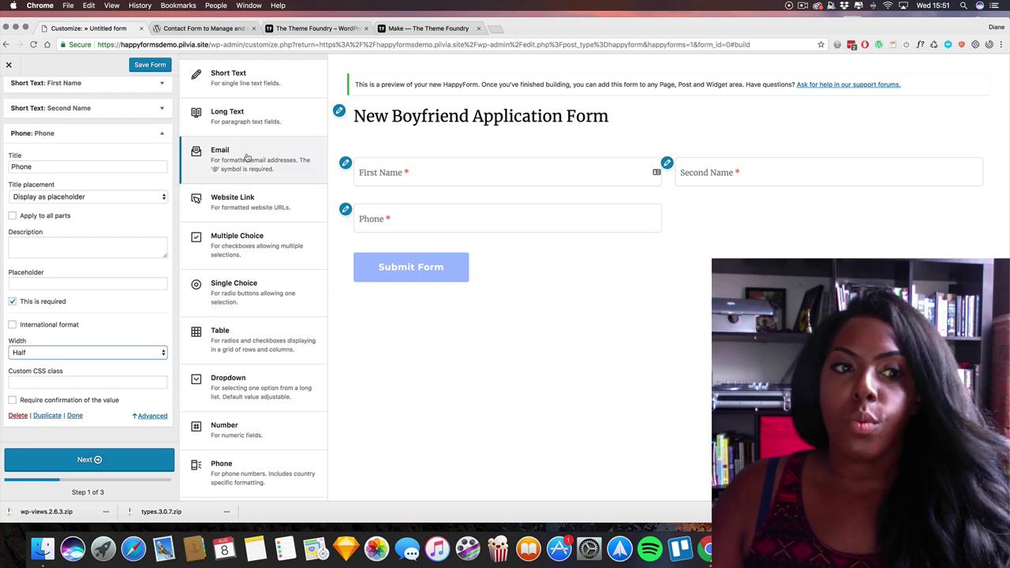
- Add an Email field to the form and set its title placement to Display as placeholder
left_click(248, 158)
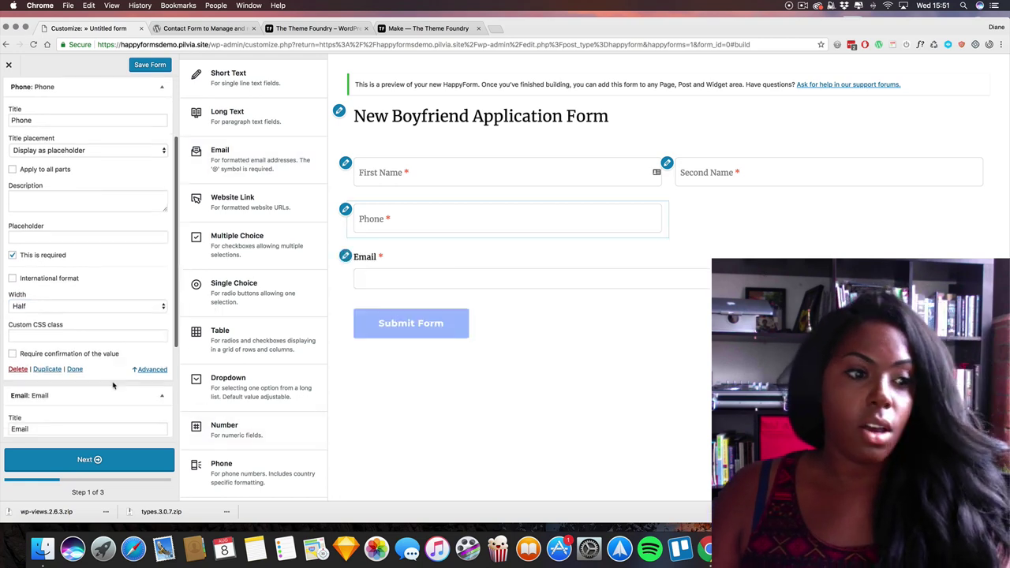
scroll(113, 385, "down", 4)
left_click(49, 310)
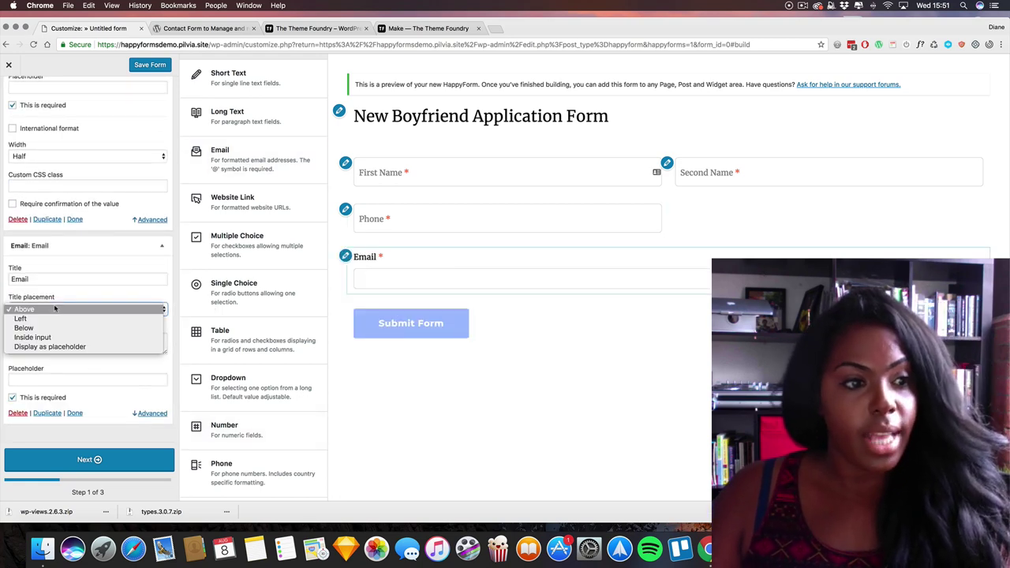
left_click(45, 347)
- Set the Email field's width to Half in its advanced settings and collapse the field
scroll(77, 377, "down", 2)
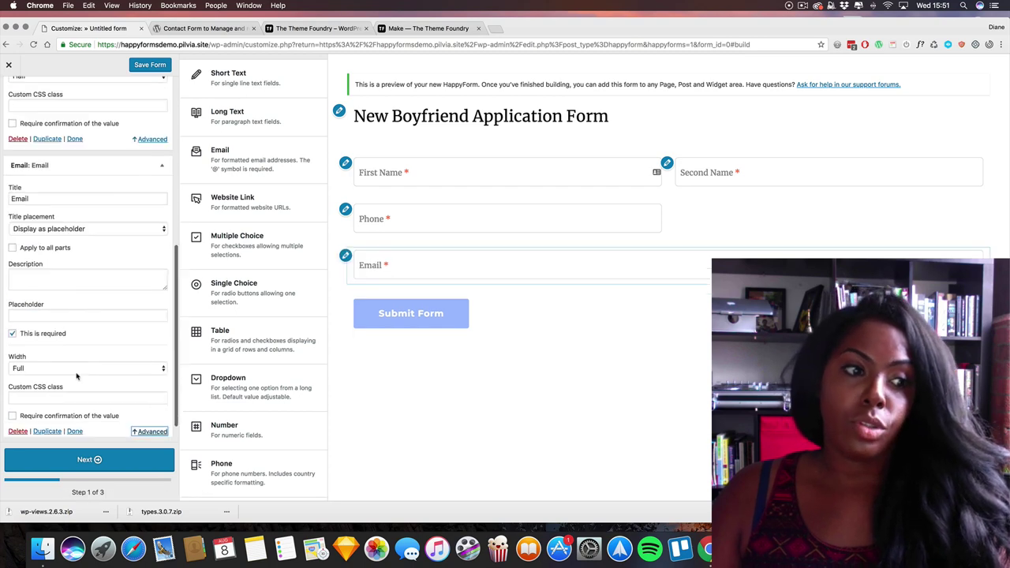
left_click(77, 351)
left_click(31, 365)
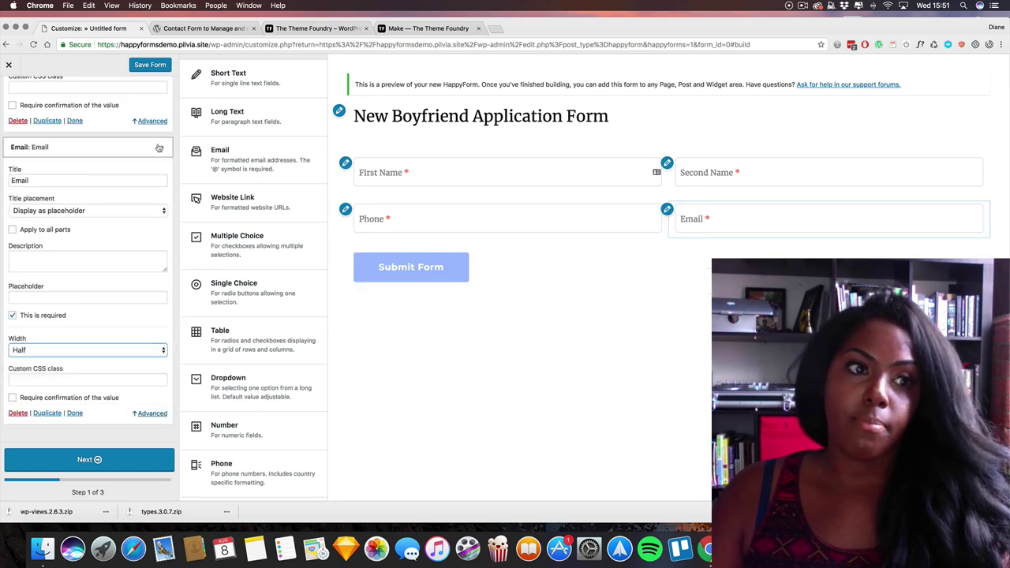
left_click(159, 147)
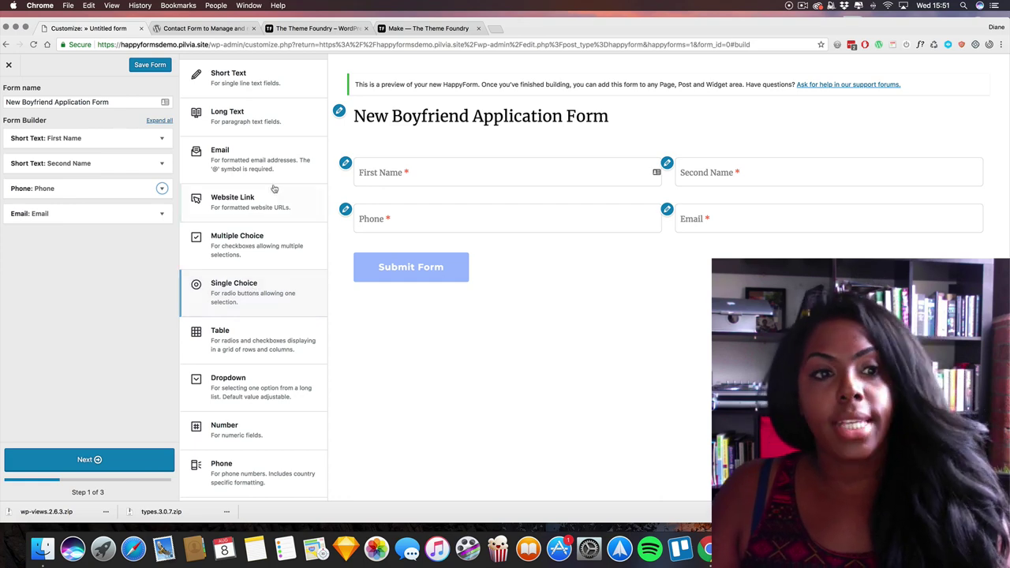
- Add a Number field to the form and title it Age
scroll(314, 391, "down", 1)
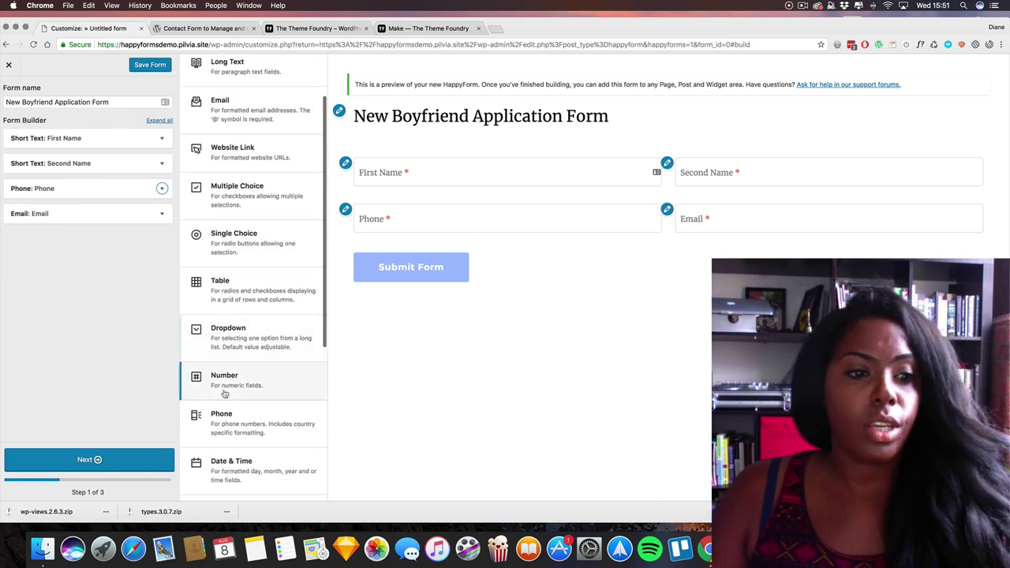
left_click(314, 383)
left_click(53, 273)
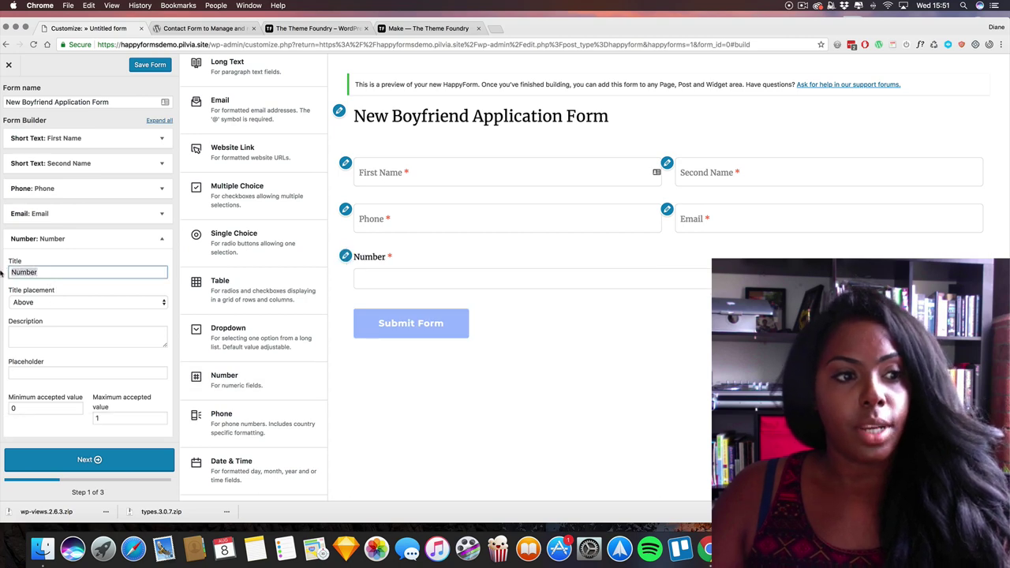
key("BackSpace")
key("BackSpace")
key("BackSpace")
key("BackSpace")
key("BackSpace")
key("BackSpace")
type("AW")
key("BackSpace")
key("BackSpace")
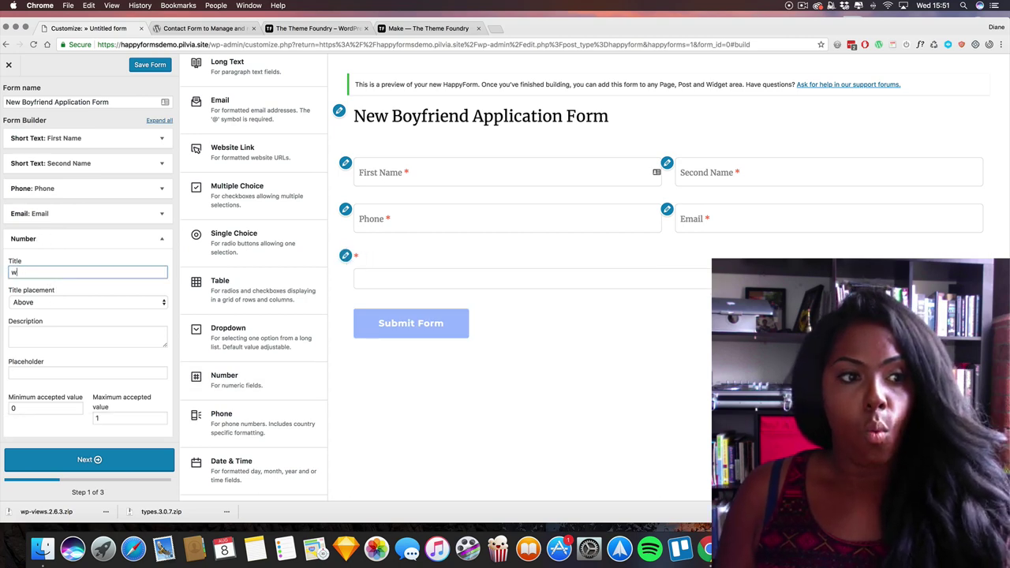
type("AW")
key("BackSpace")
key("BackSpace")
type("AW")
key("BackSpace")
key("BackSpace")
type("Age")
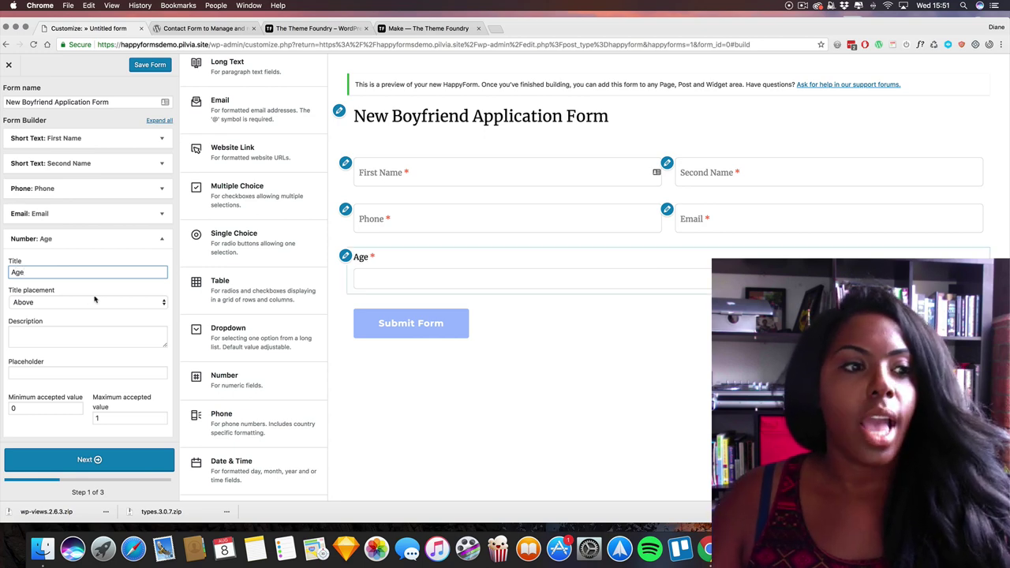
- Set the Age field's title placement to Display as placeholder and collapse its settings
left_click(46, 301)
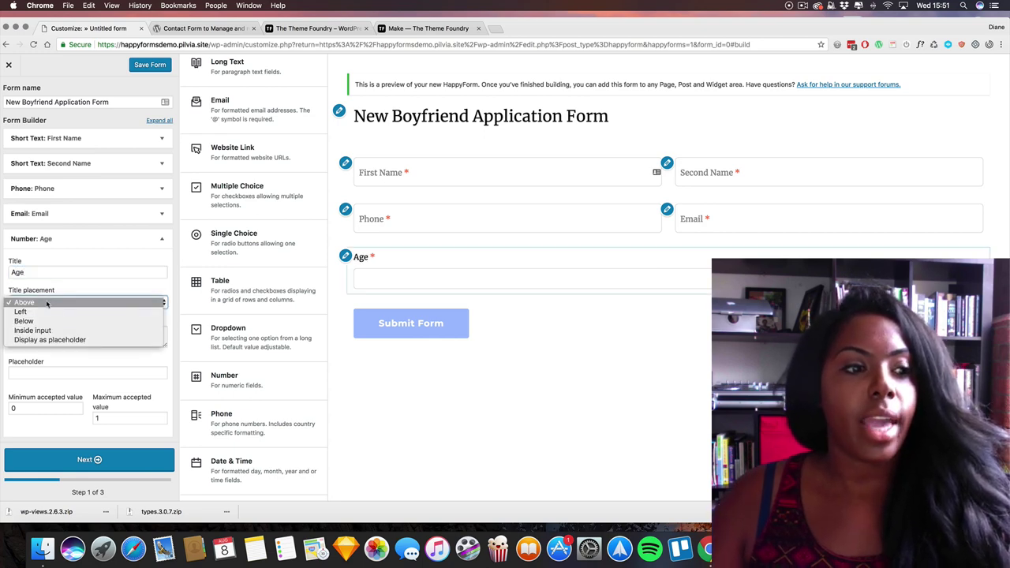
left_click(60, 342)
left_click(162, 238)
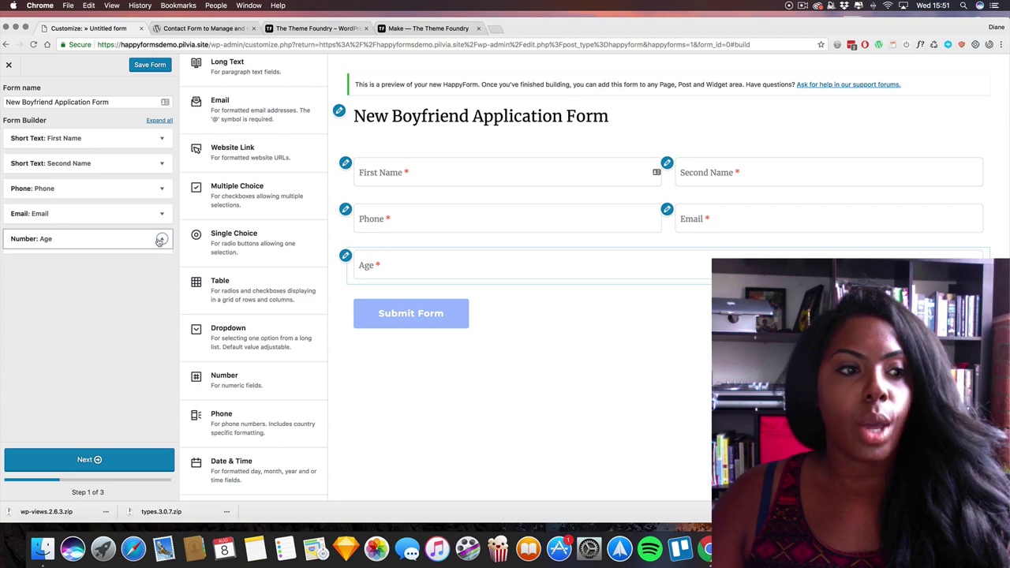
- Limit the Age field to accepted values from 35 to 47 and collapse its settings
left_click(162, 240)
scroll(47, 339, "down", 1)
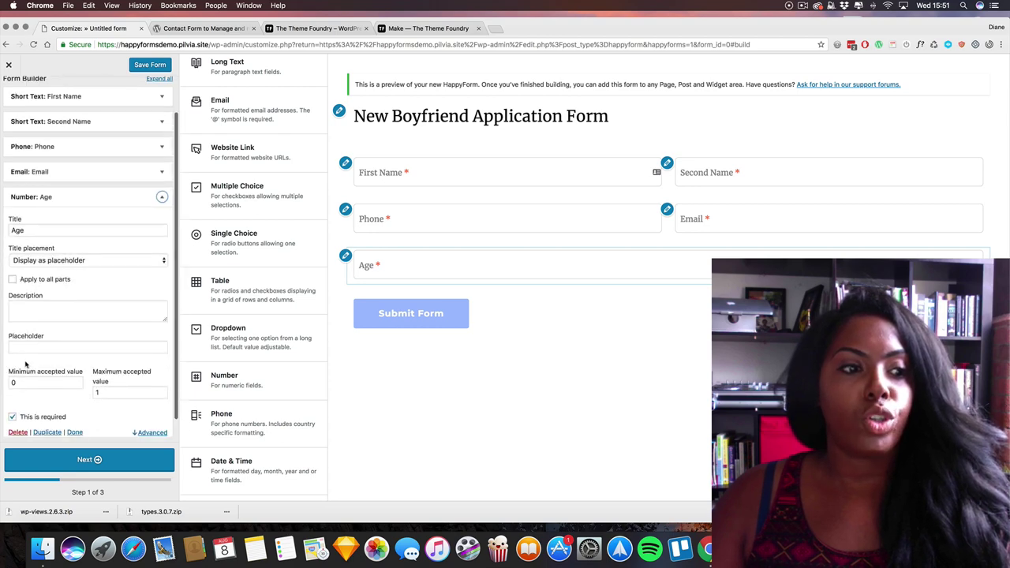
left_click(13, 382)
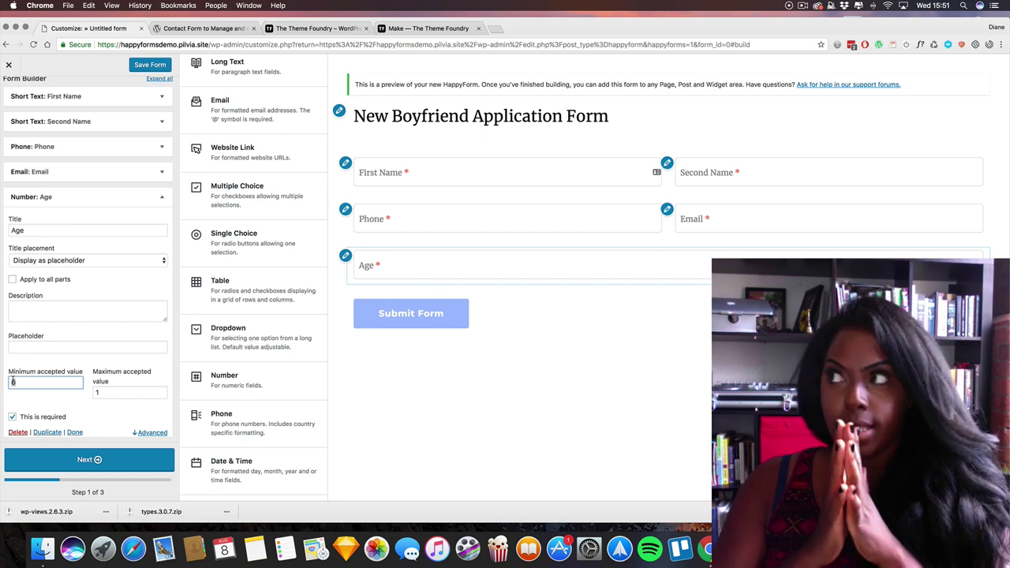
type("35")
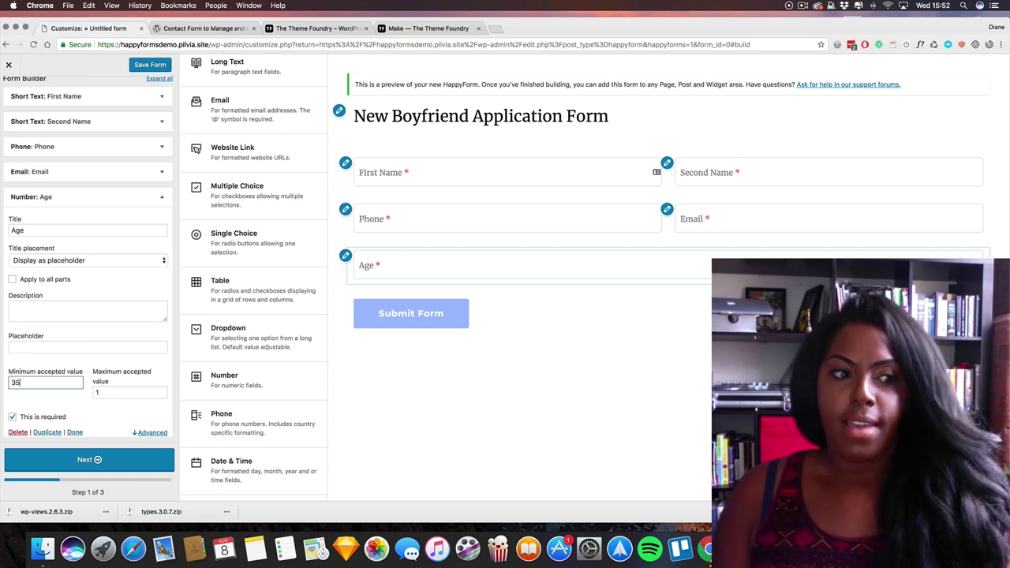
key("Tab")
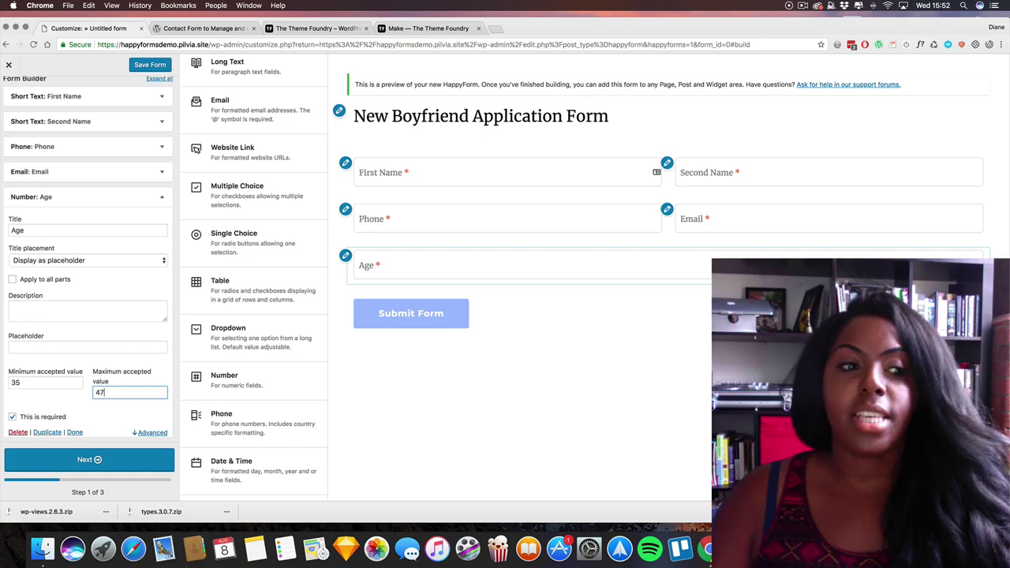
left_click(161, 197)
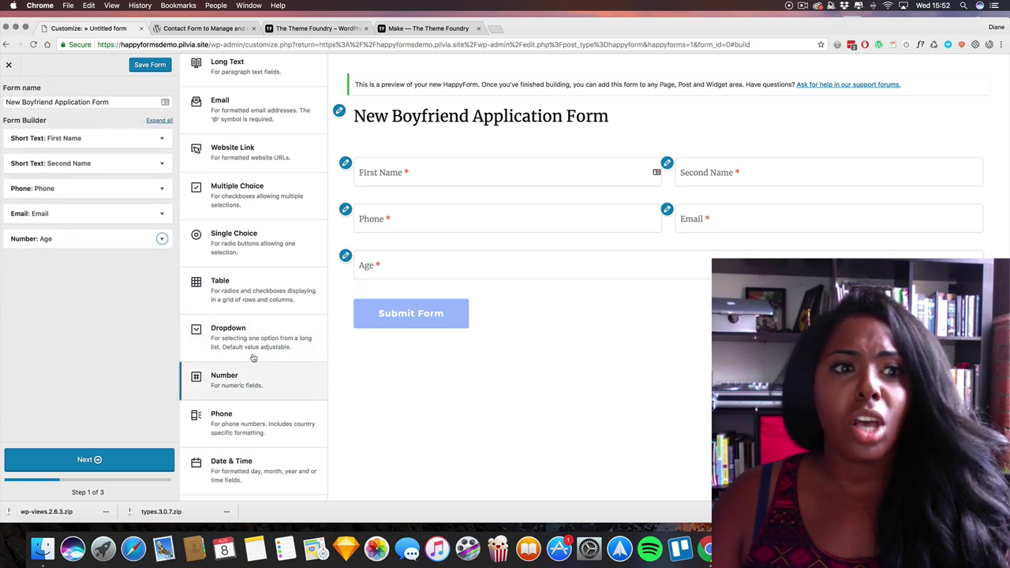
- Add a Dropdown field titled Star Sign with the options Aquarius and Libra
scroll(237, 164, "down", 4)
scroll(237, 167, "down", 2)
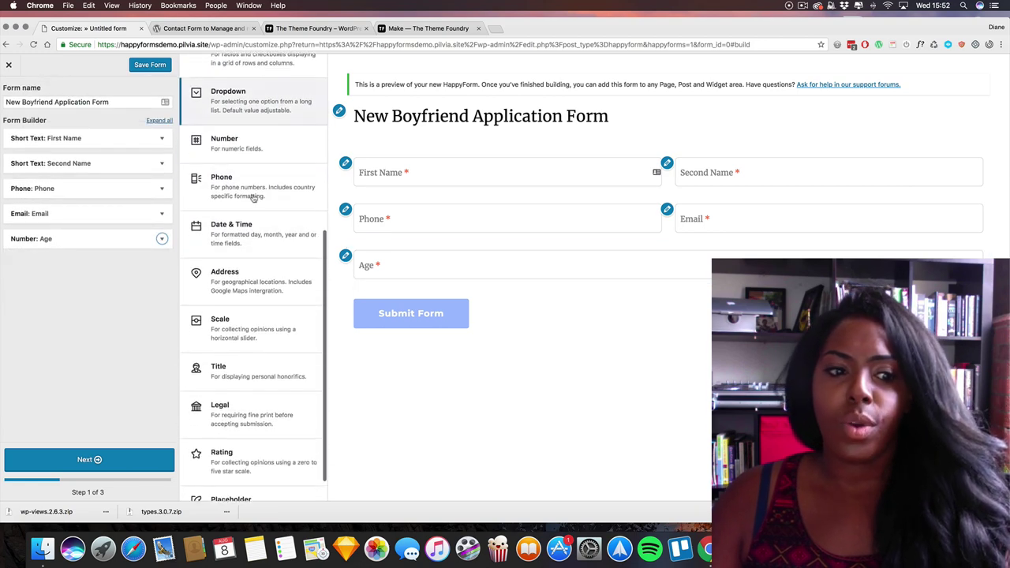
scroll(221, 197, "up", 3)
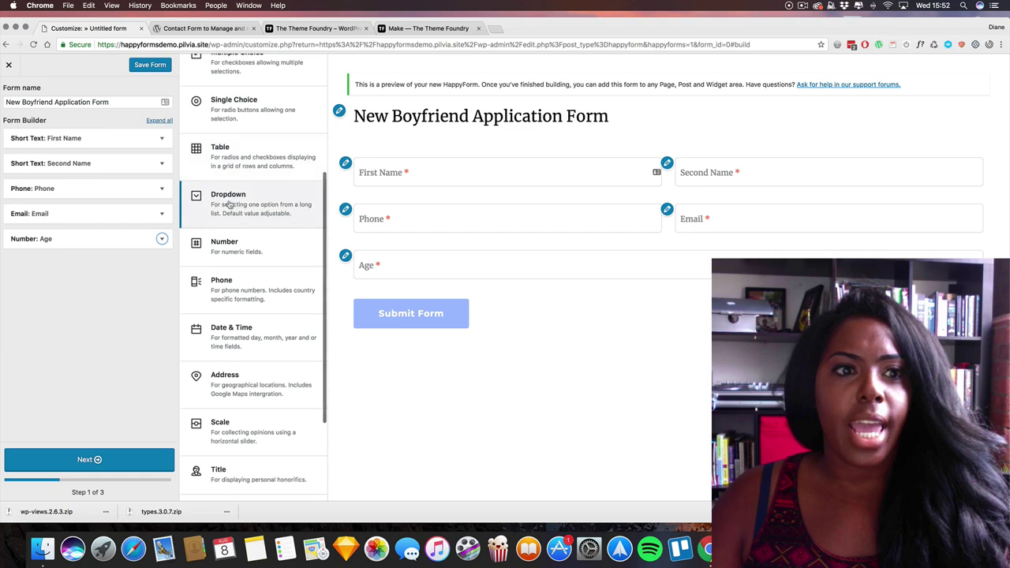
left_click(230, 206)
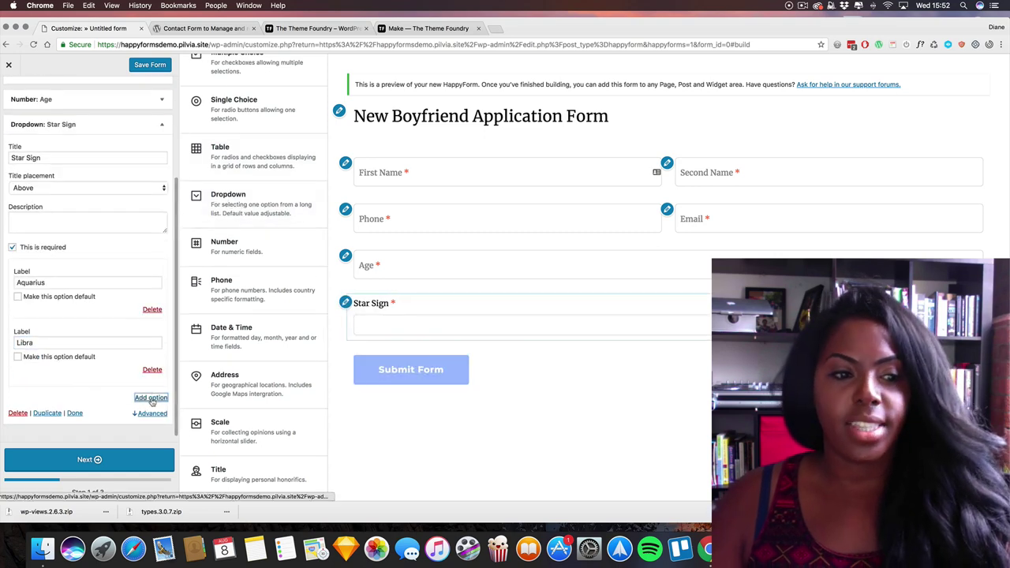
- Add the options Cancer, Leo and Scorpio to the Star Sign dropdown and expand its advanced settings
left_click(150, 398)
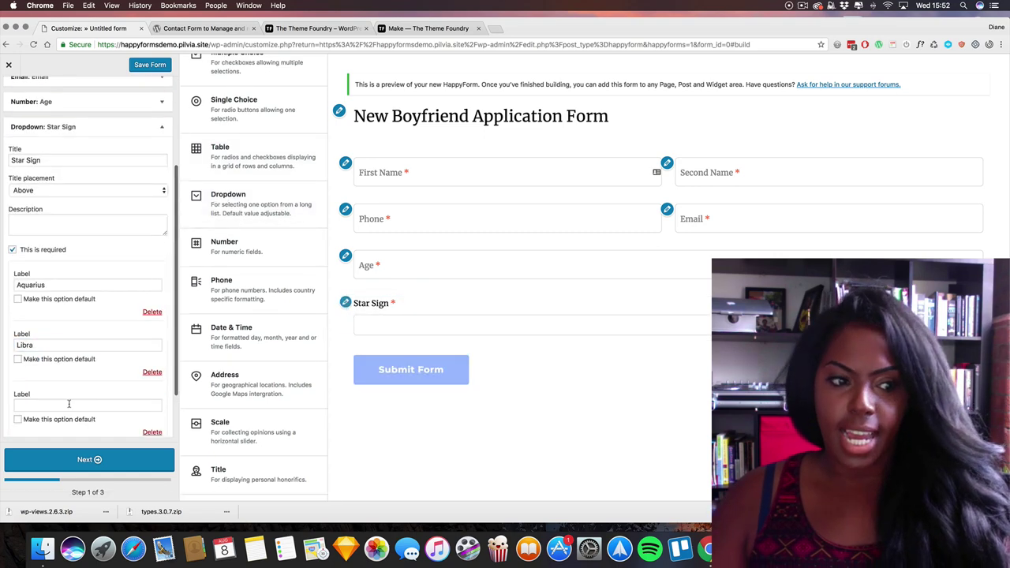
left_click(68, 403)
type("Cancer")
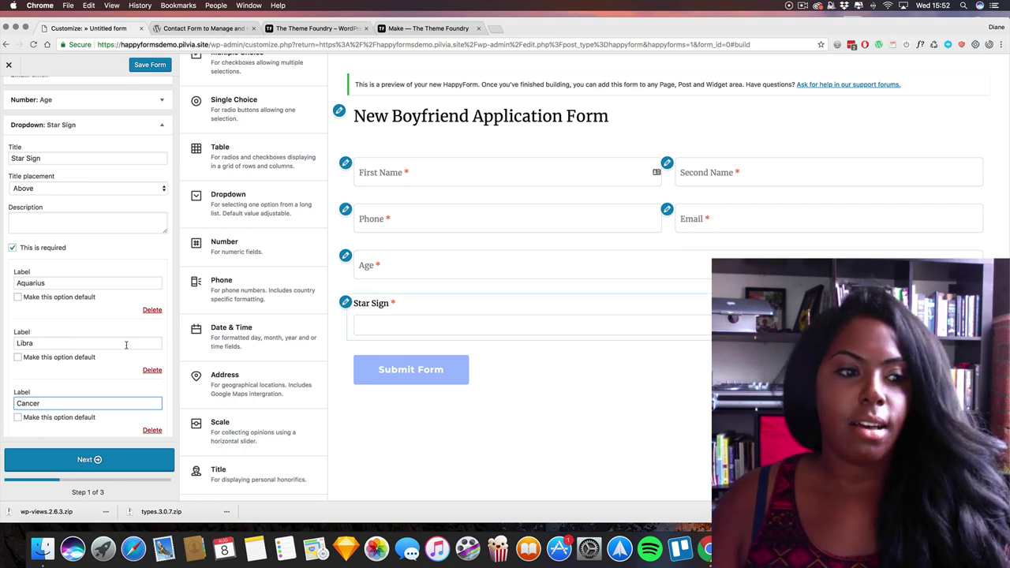
left_click(147, 394)
left_click(39, 404)
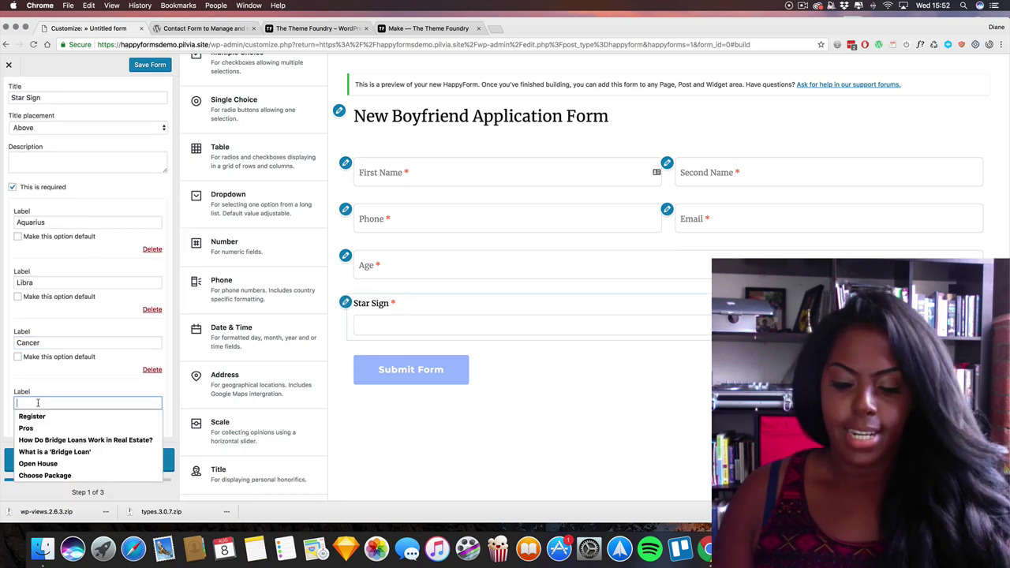
type("Leo")
scroll(65, 397, "down", 2)
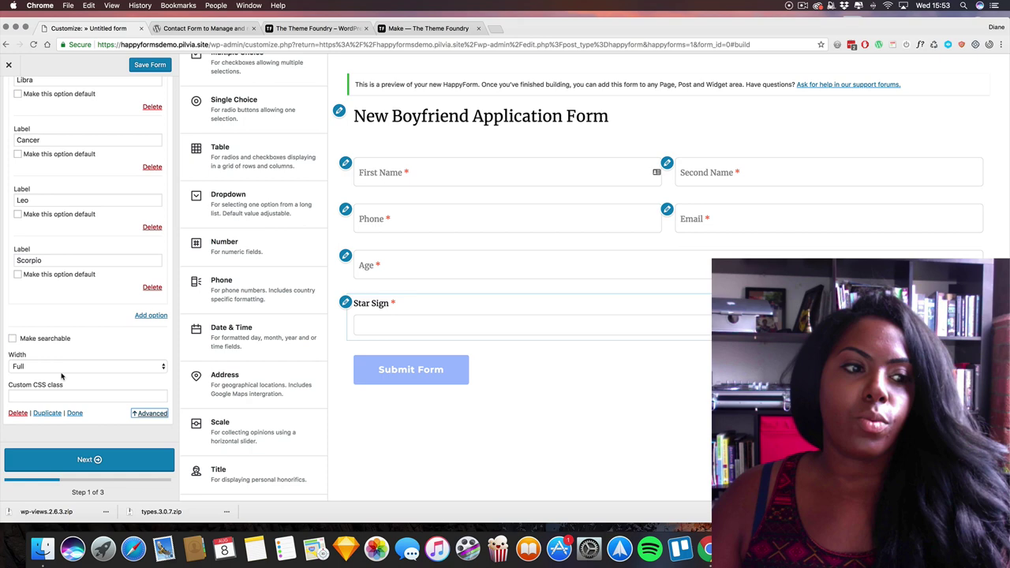
- Keep the Star Sign field's width at Full and collapse its settings
left_click(62, 367)
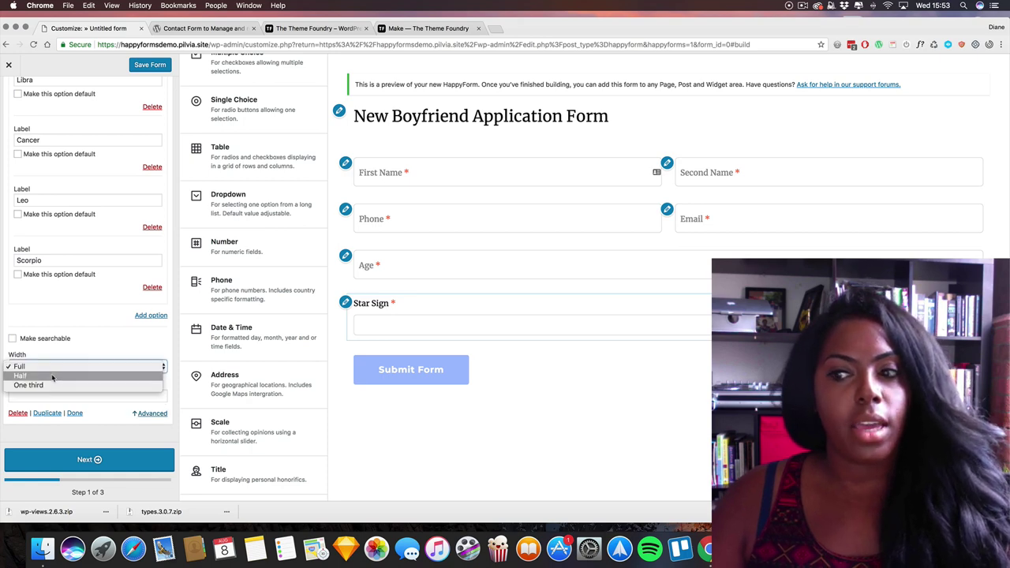
left_click(62, 368)
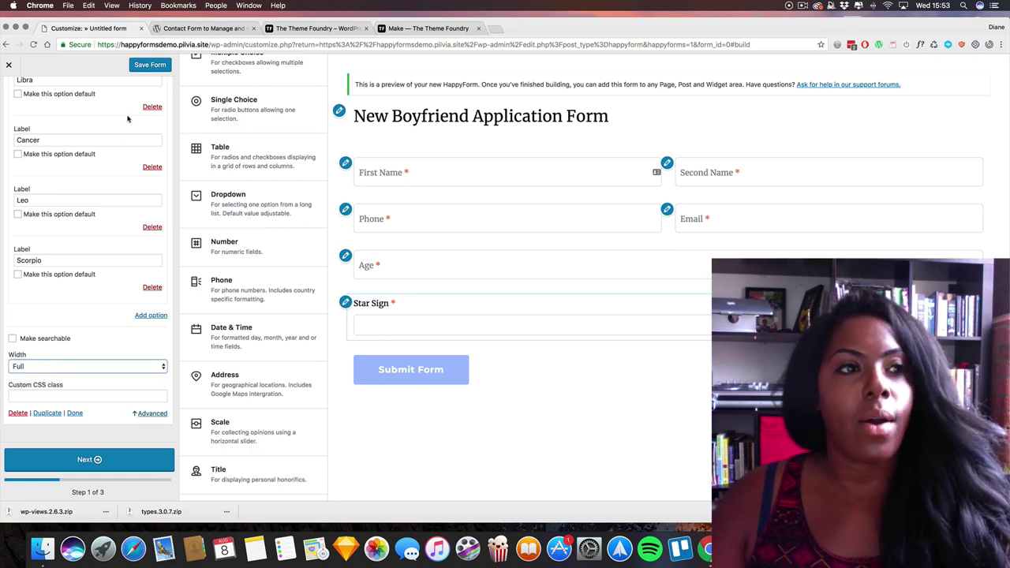
scroll(127, 119, "up", 10)
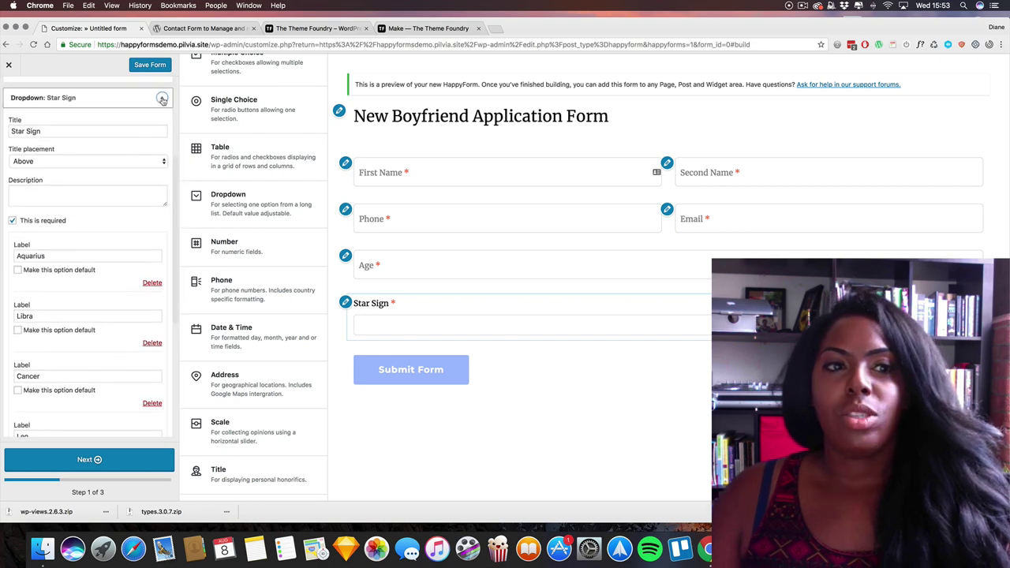
left_click(162, 99)
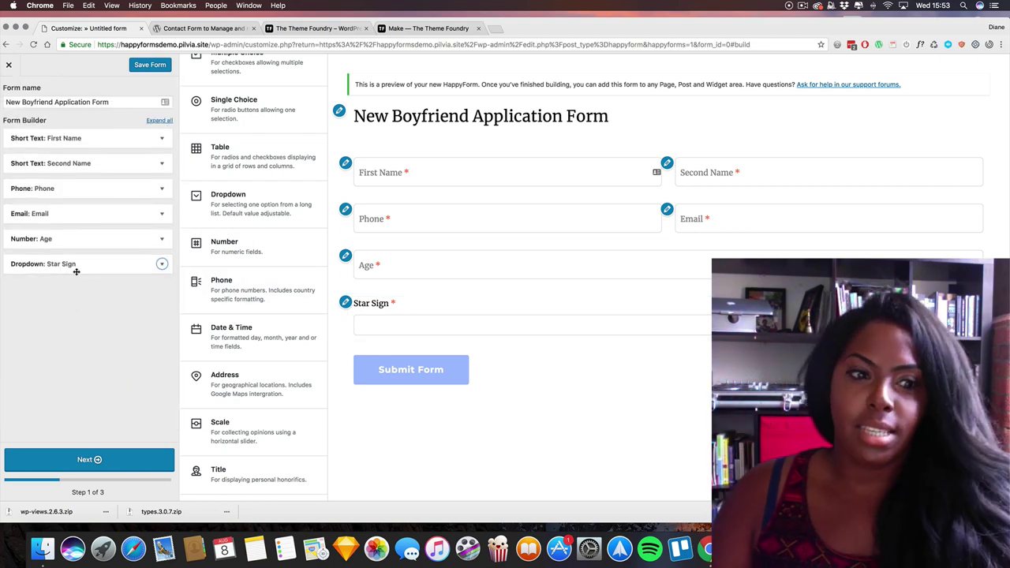
- Add a Short Text field titled Height, set its title placement to Display as placeholder, and collapse its settings
scroll(249, 150, "up", 2)
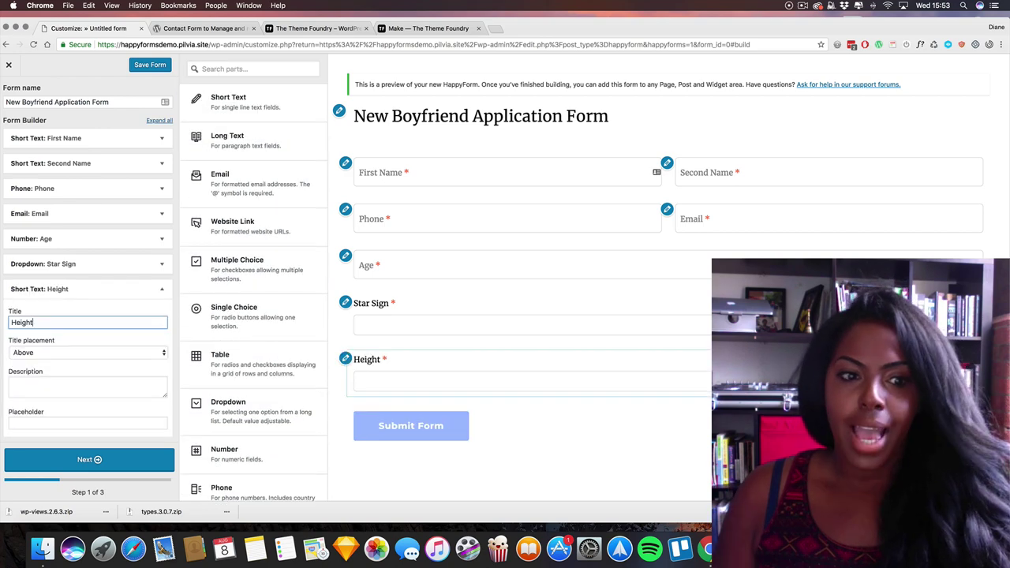
key("Tab")
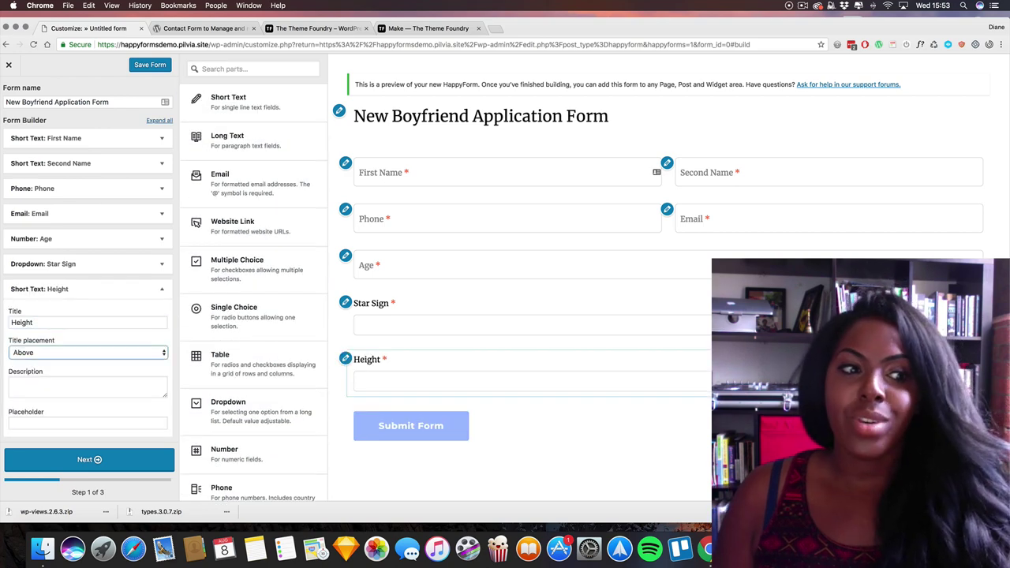
left_click(42, 359)
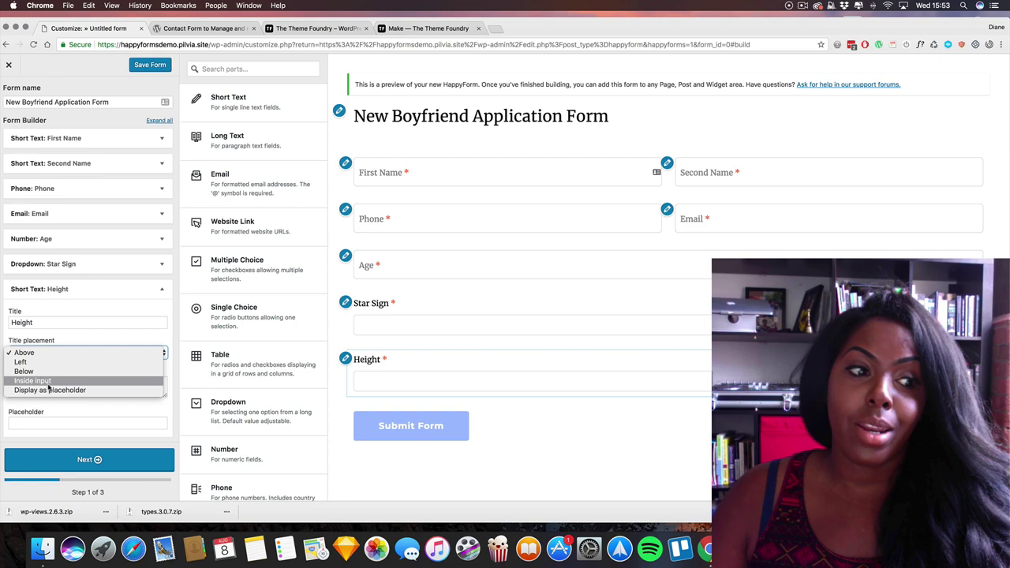
left_click(43, 385)
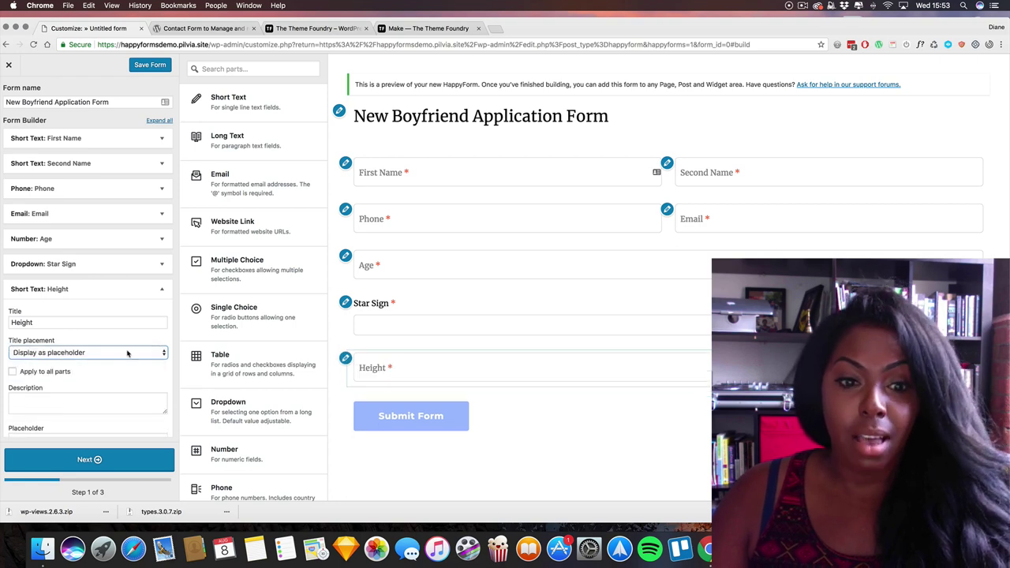
scroll(122, 347, "down", 2)
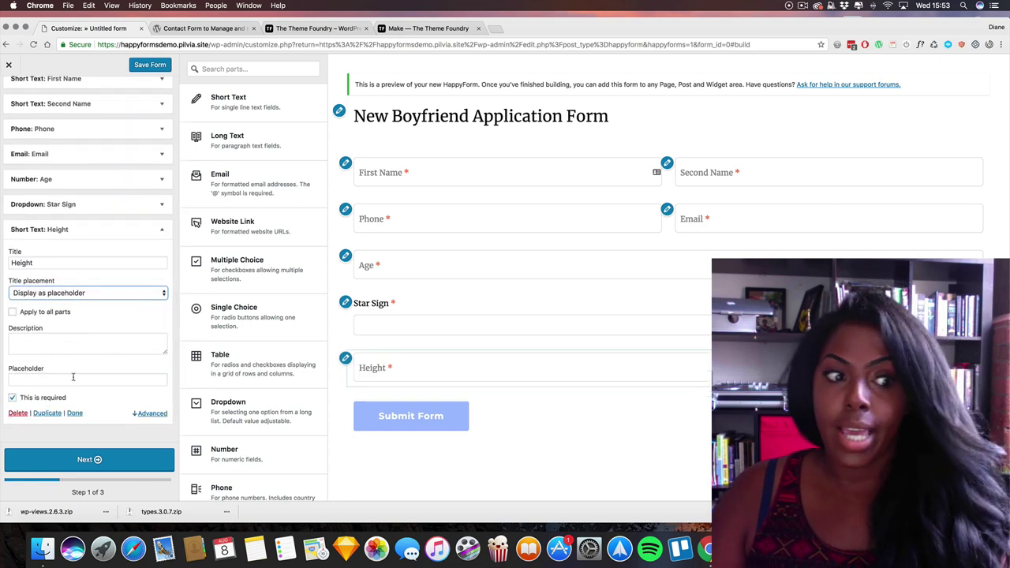
left_click(163, 231)
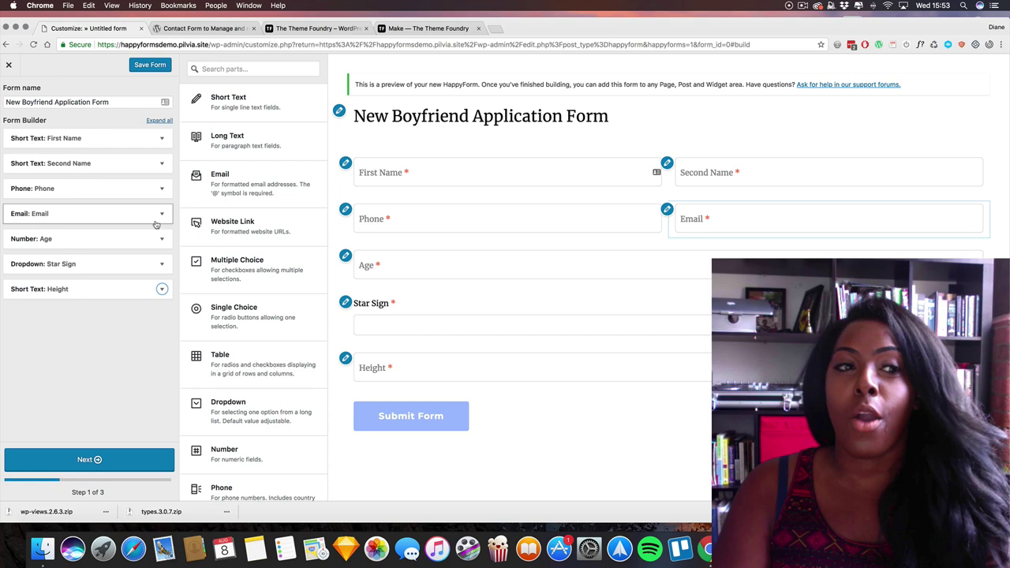
- Add a Short Text field titled "What do you do for a living?" and collapse its settings
type("J")
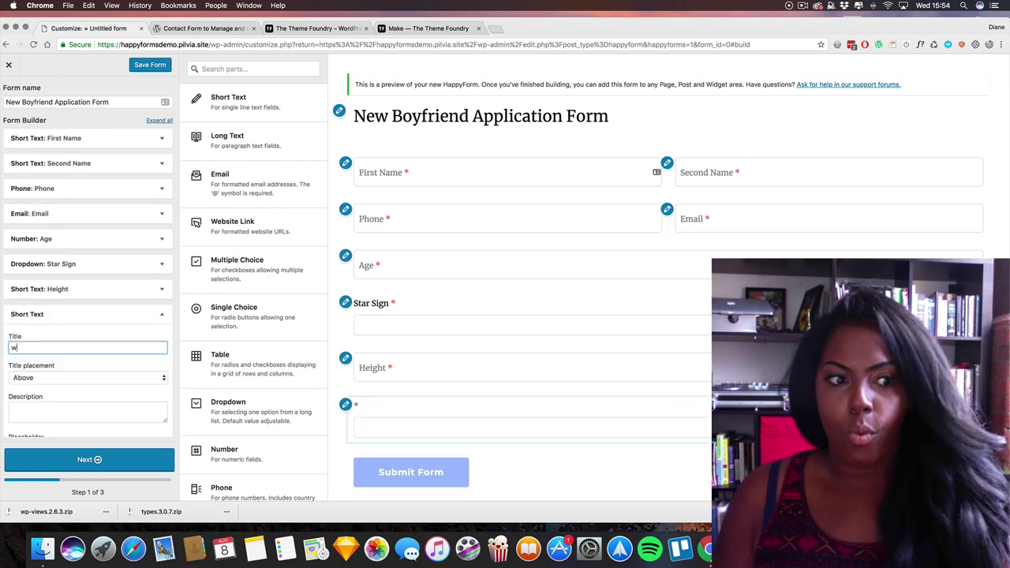
key("BackSpace")
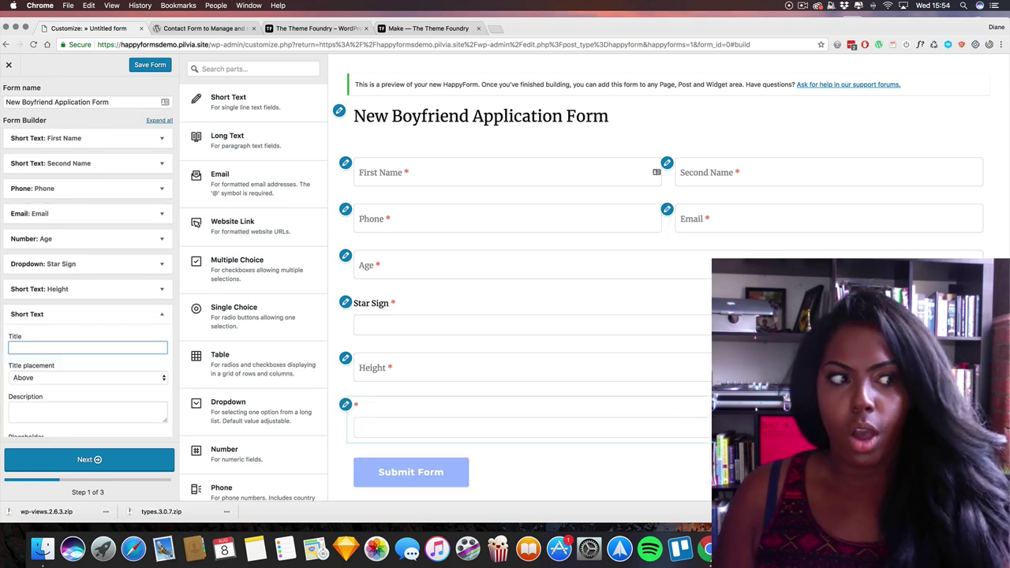
type("wjAT")
key("BackSpace")
key("BackSpace")
type("W")
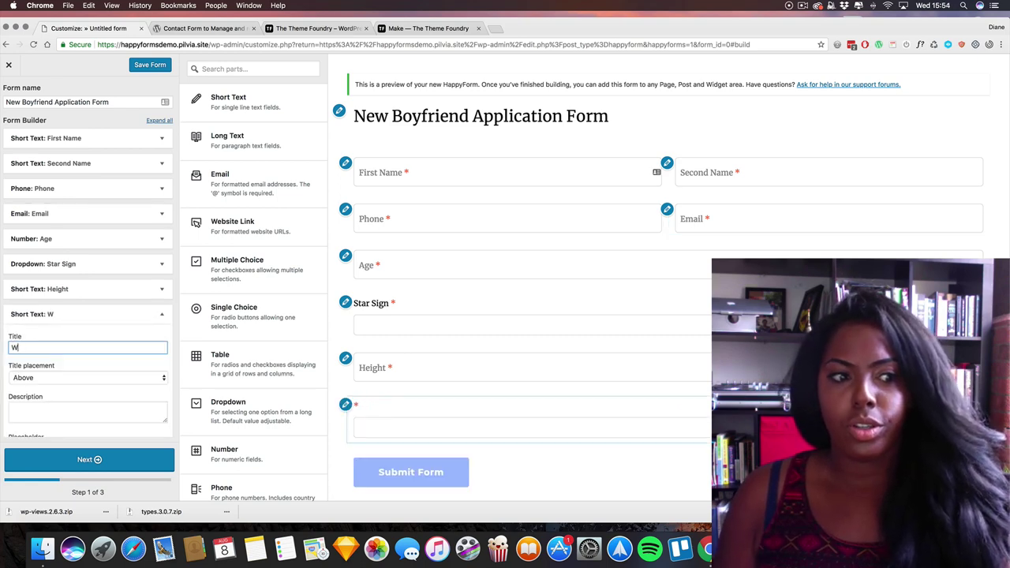
type("hat do you do ")
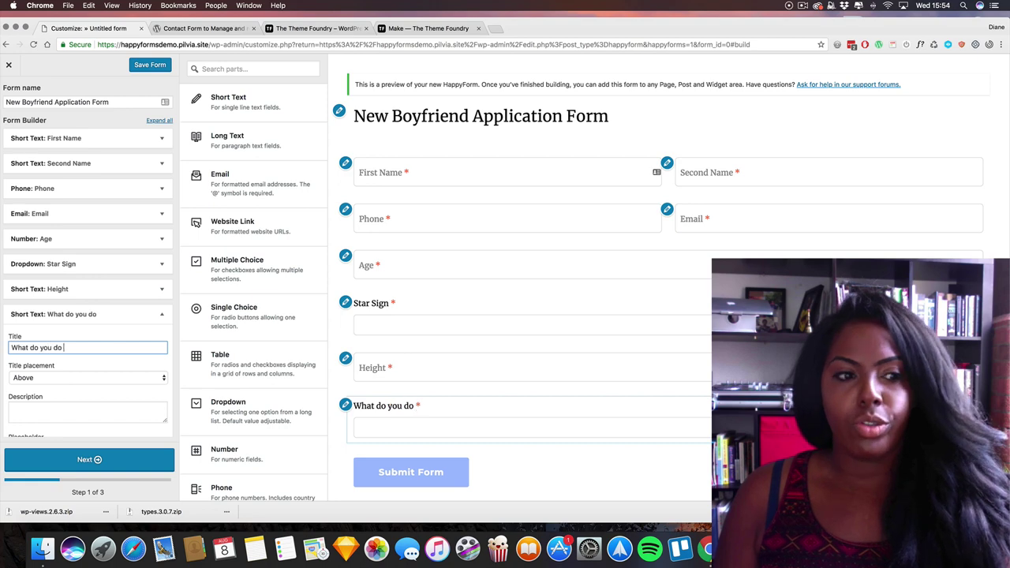
type("for a living?")
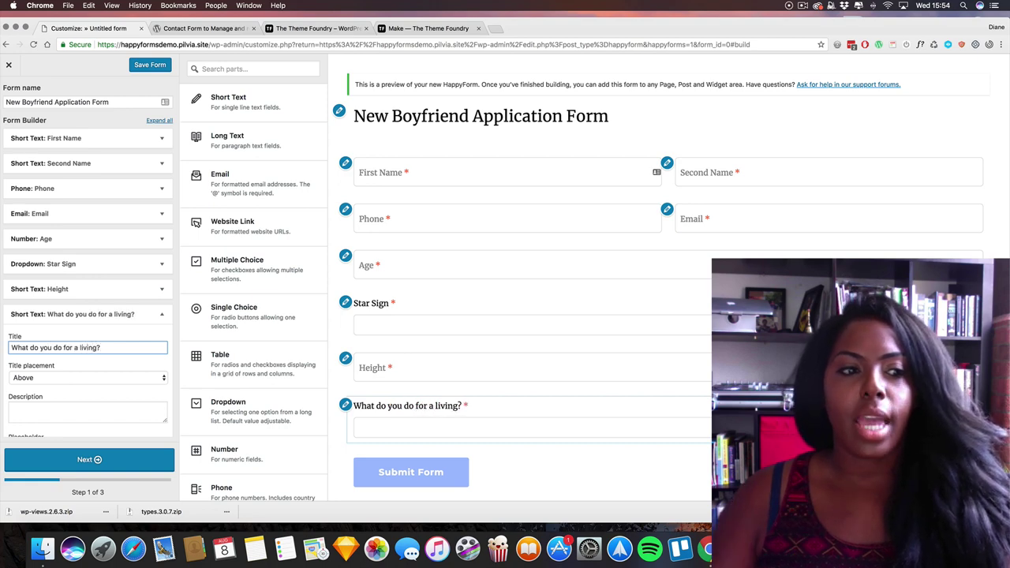
left_click(162, 315)
- Add a Rating field below the occupation question and title it Sex Rating
scroll(266, 238, "down", 3)
scroll(266, 238, "down", 4)
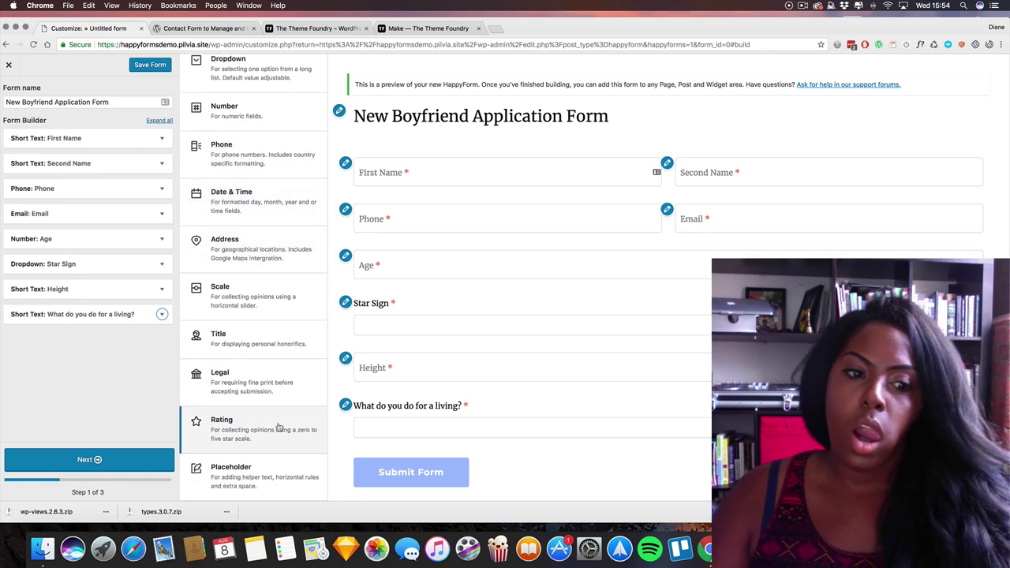
left_click(254, 430)
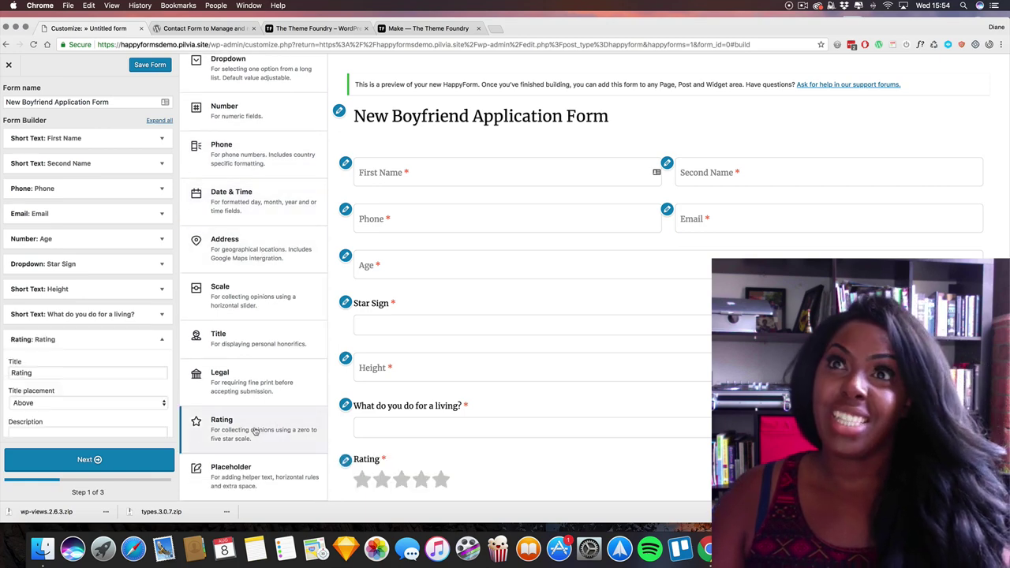
double_click(24, 372)
type("Se")
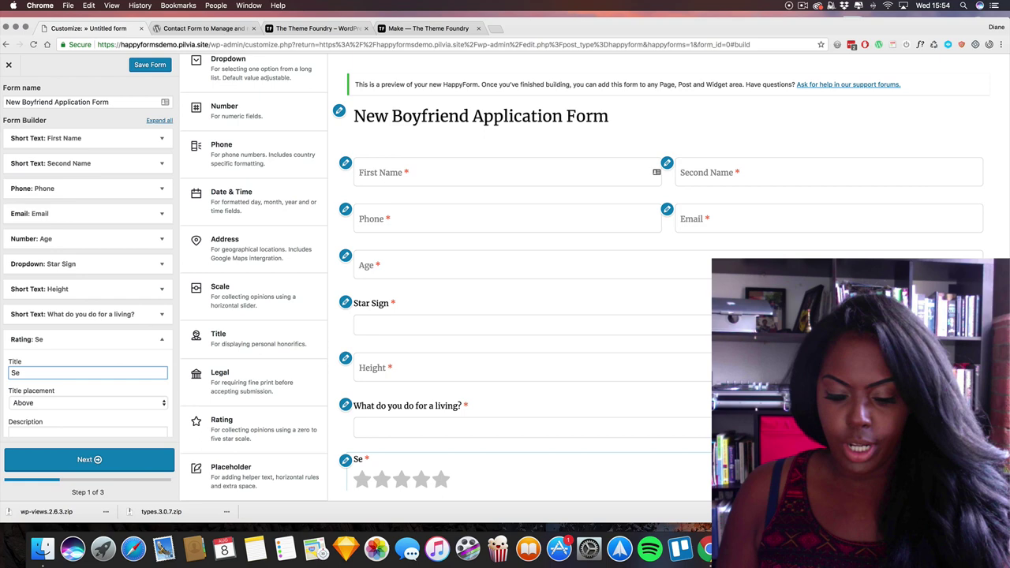
type("x Rating")
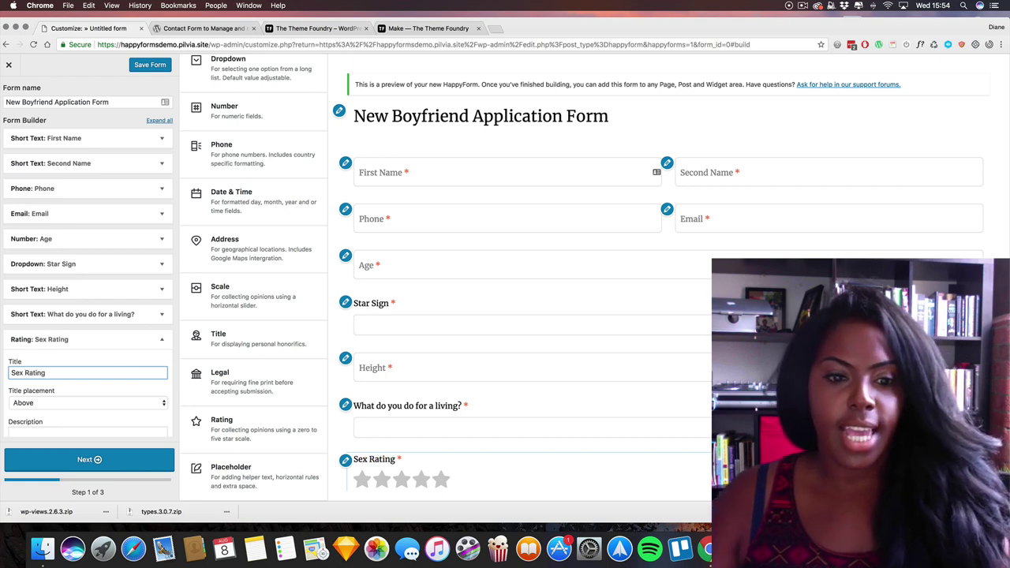
- Add a second Rating field and title it Partner Rating
scroll(86, 276, "down", 2)
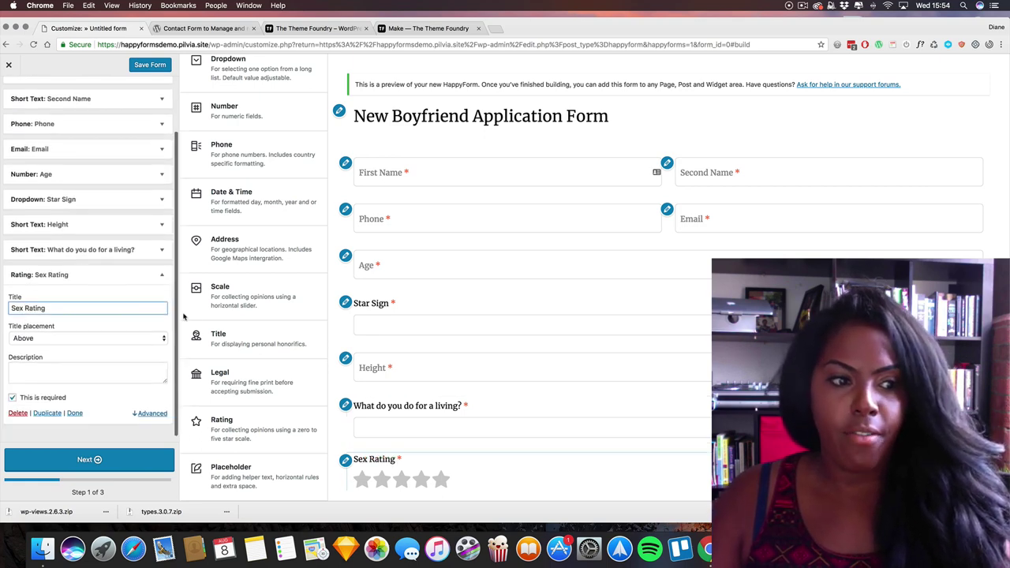
left_click(253, 430)
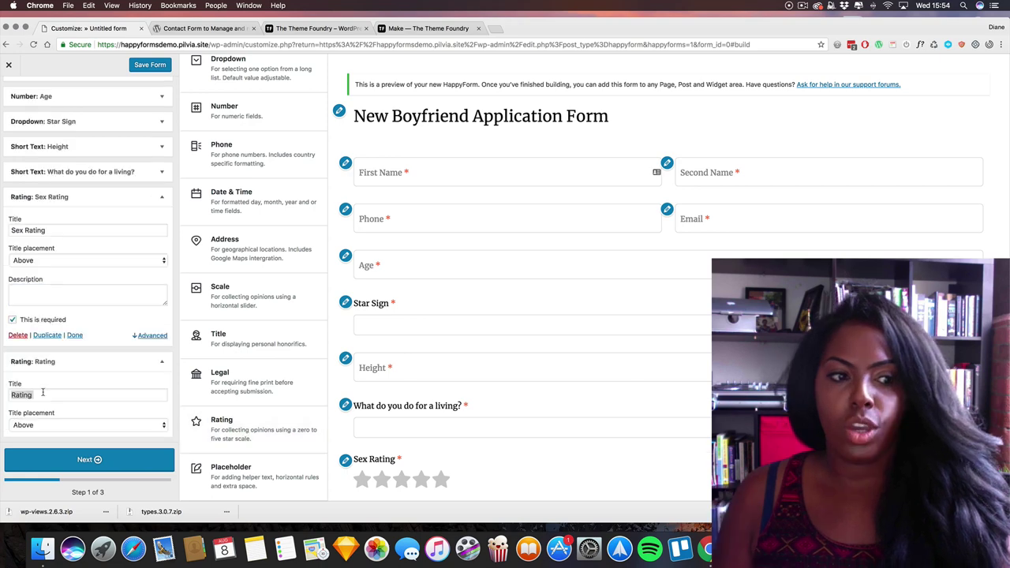
double_click(43, 395)
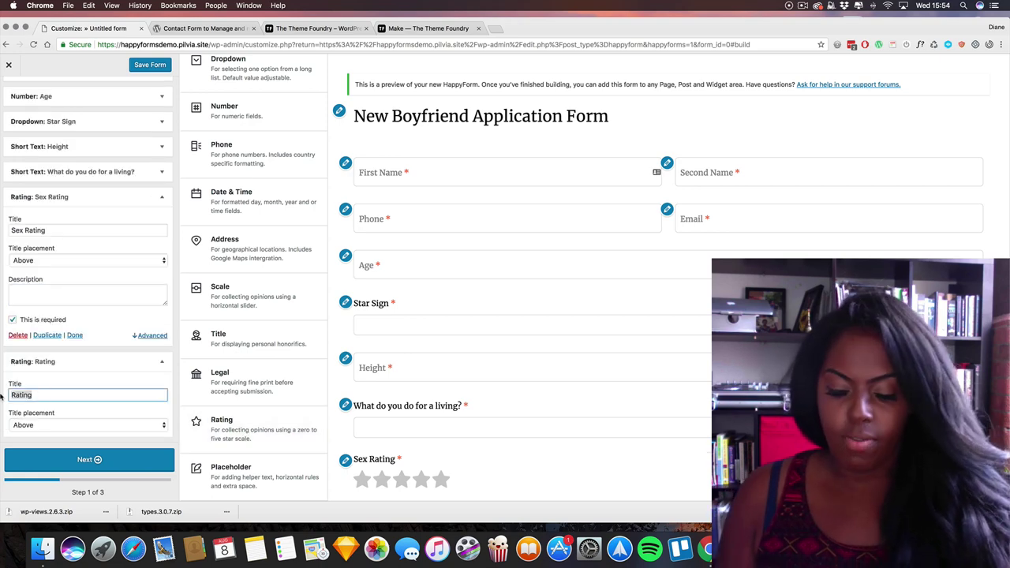
type("B")
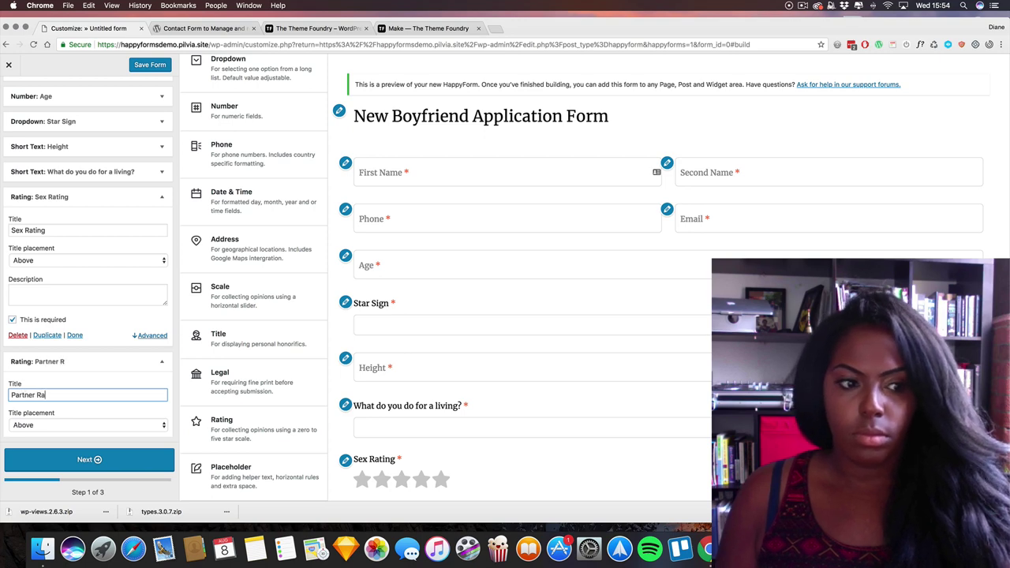
- Add a third Rating field and title it Gift Rating
scroll(126, 350, "down", 2)
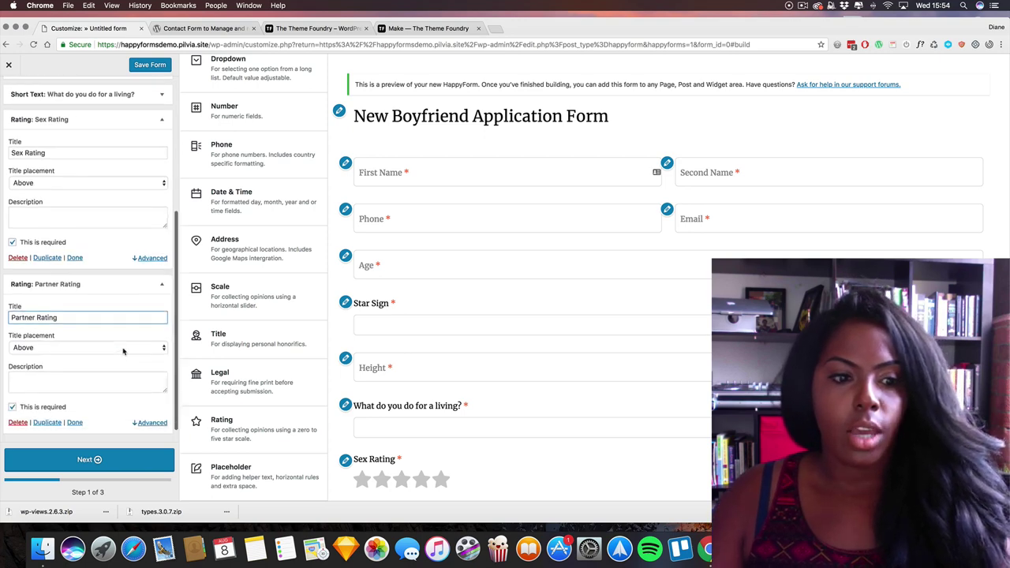
left_click(272, 436)
left_click_drag(273, 436, 116, 397)
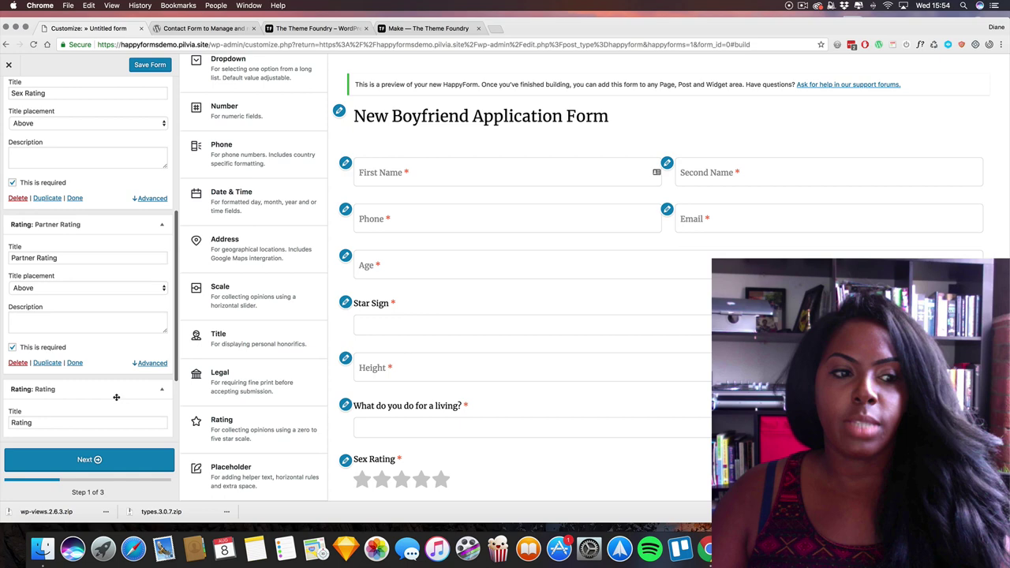
left_click_drag(60, 428, 5, 425)
scroll(102, 277, "down", 3)
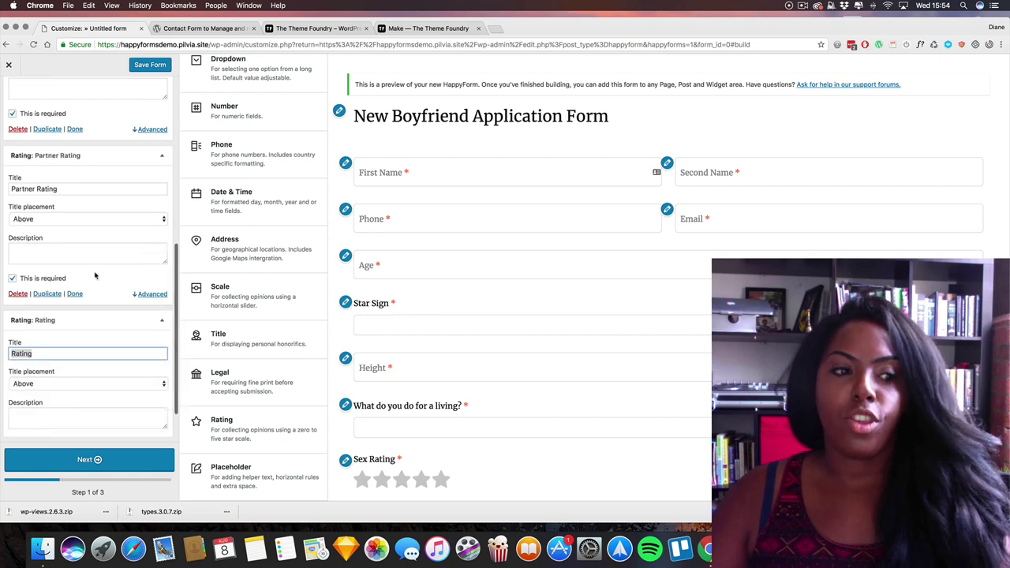
type("Gif")
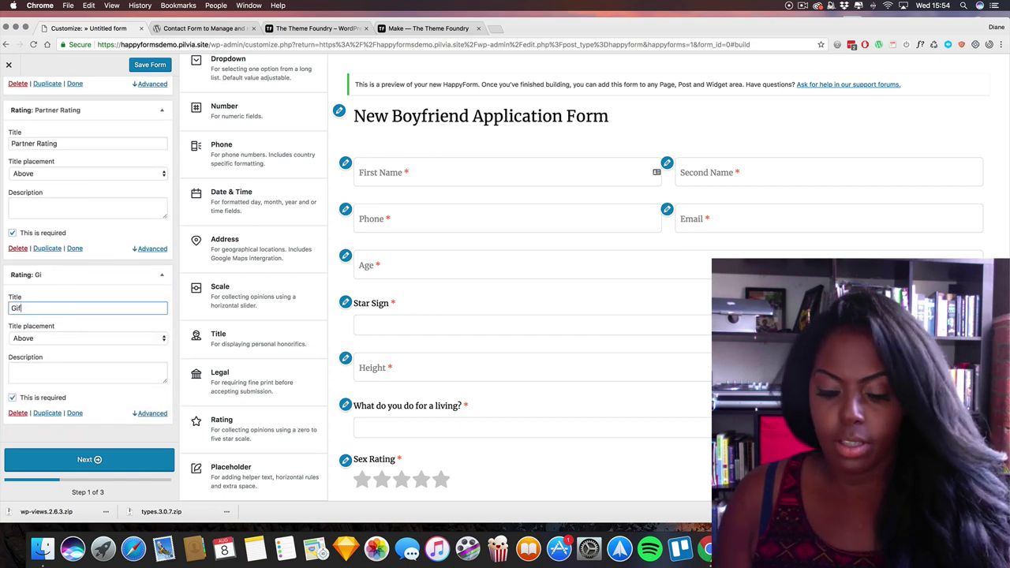
type("t RATIN")
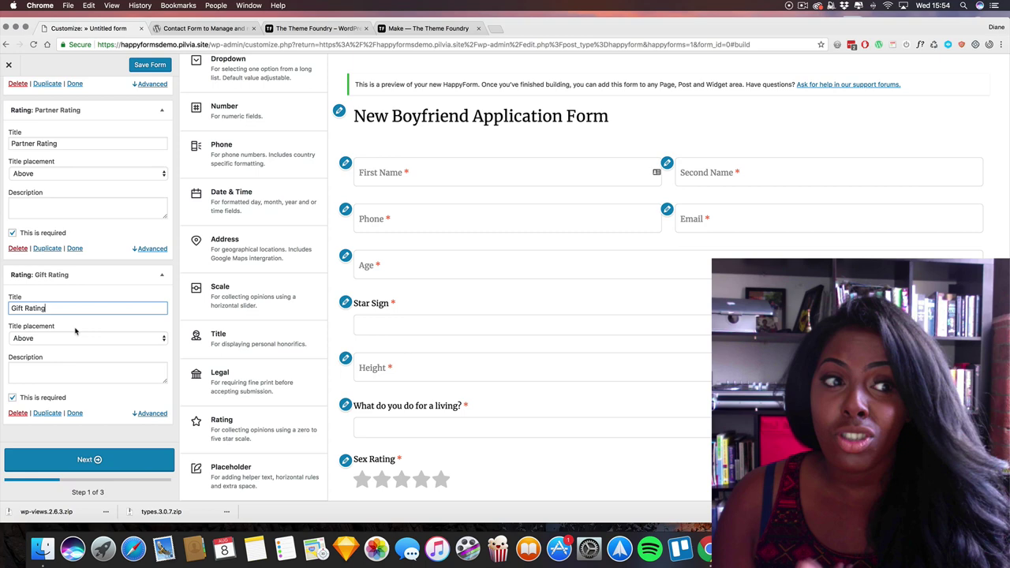
- Set the width of the three Rating fields to One third and collapse their settings
left_click(162, 275)
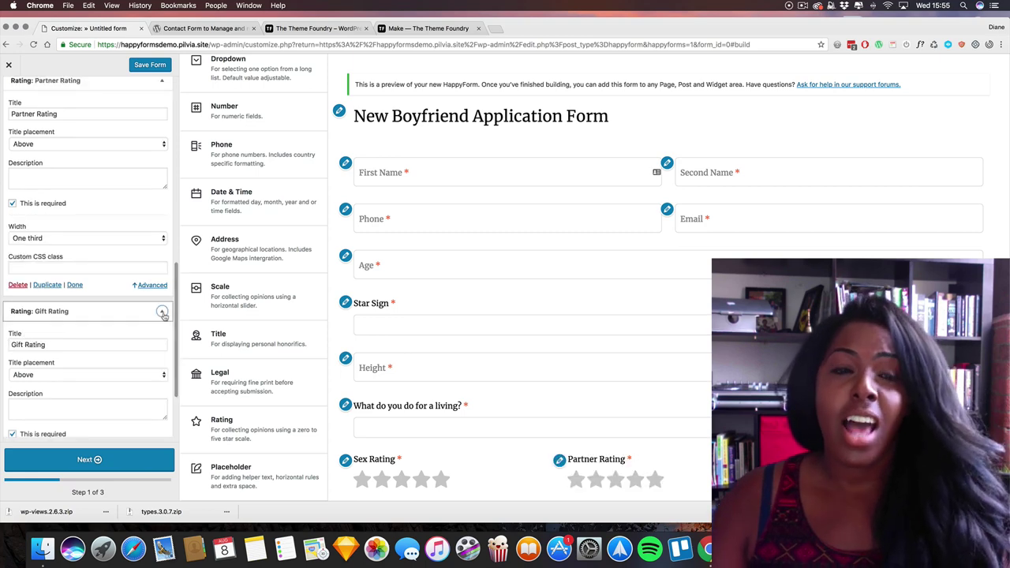
scroll(118, 236, "up", 3)
scroll(146, 213, "up", 6)
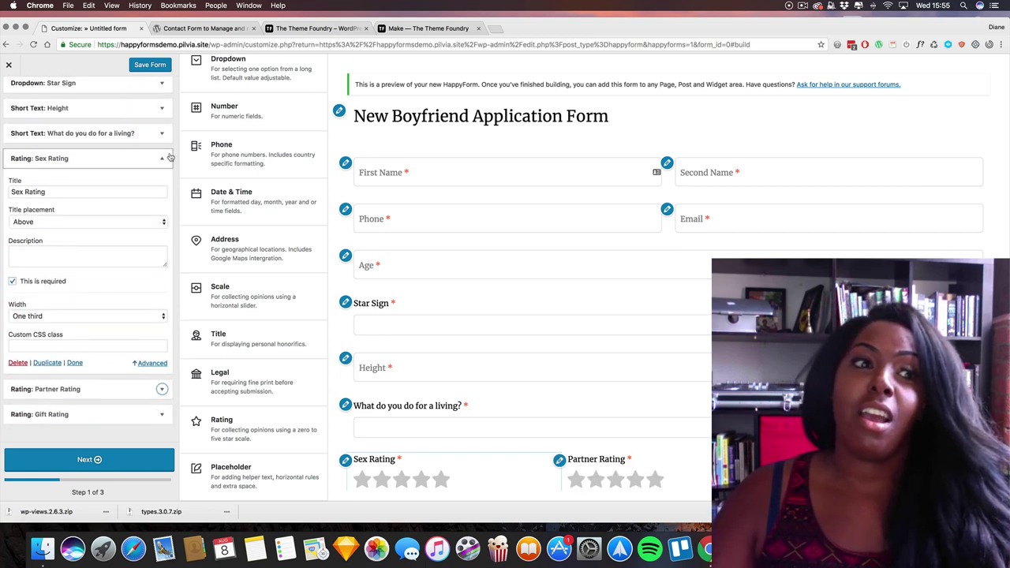
left_click(122, 229)
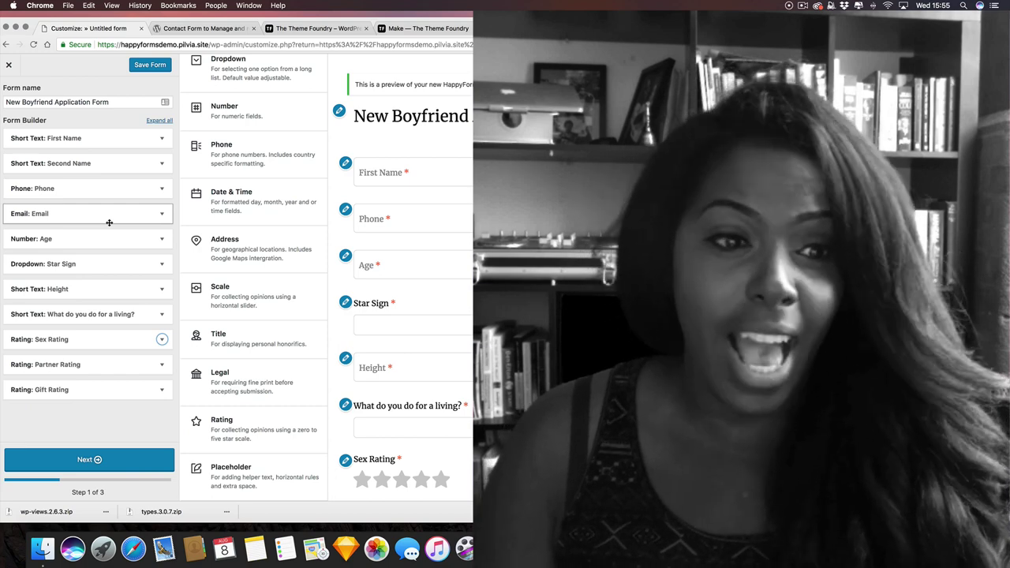
- Add a Long Text field below the ratings and title it "Tell me about your"
scroll(252, 178, "up", 1)
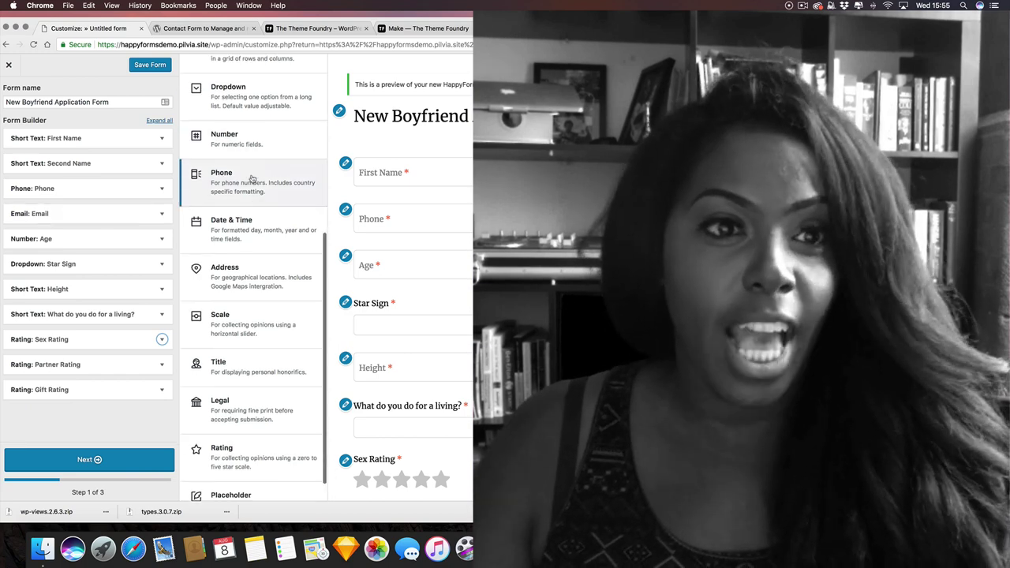
scroll(253, 178, "up", 6)
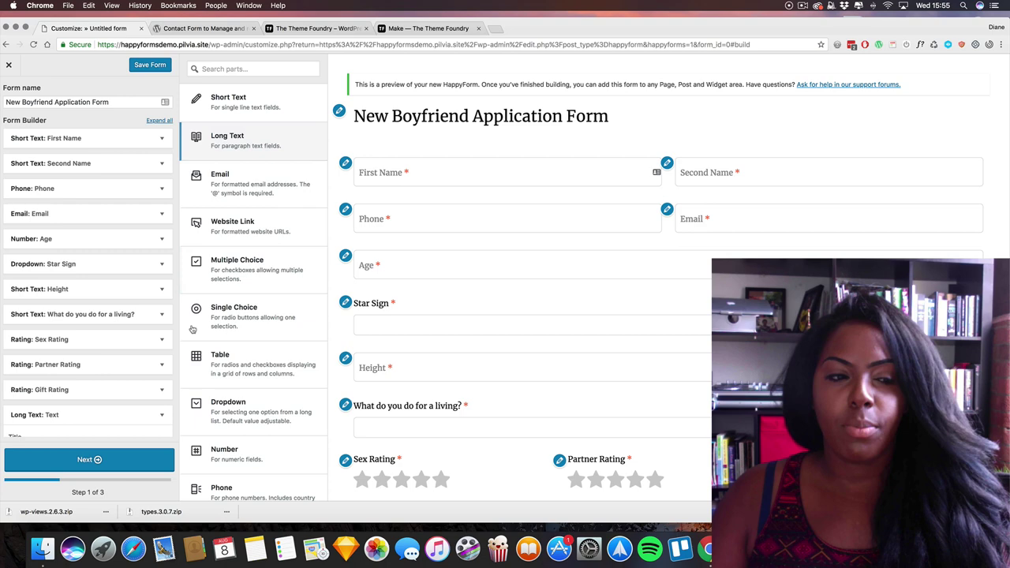
scroll(90, 354, "down", 3)
left_click_drag(26, 279, 2, 275)
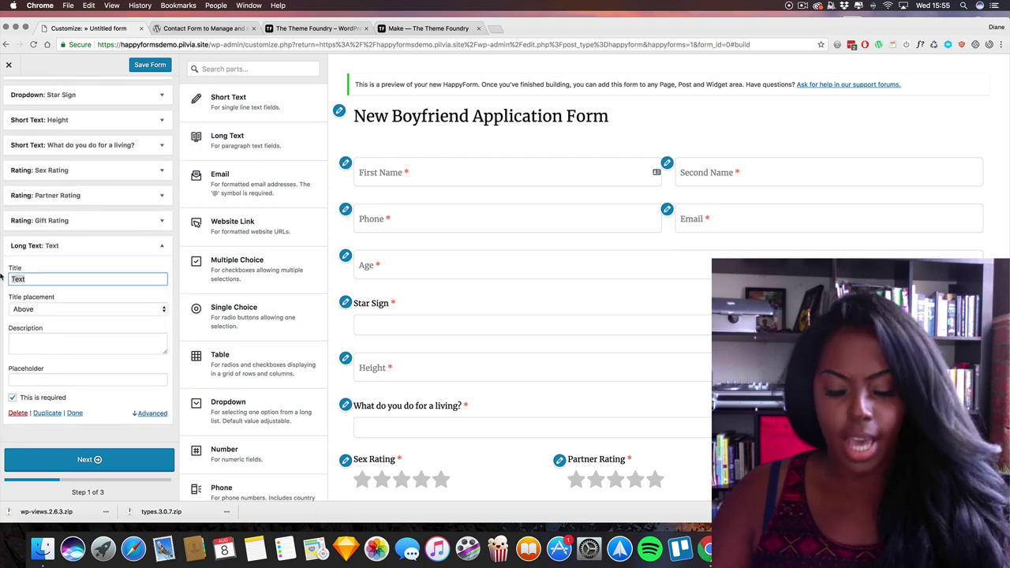
type("Twll")
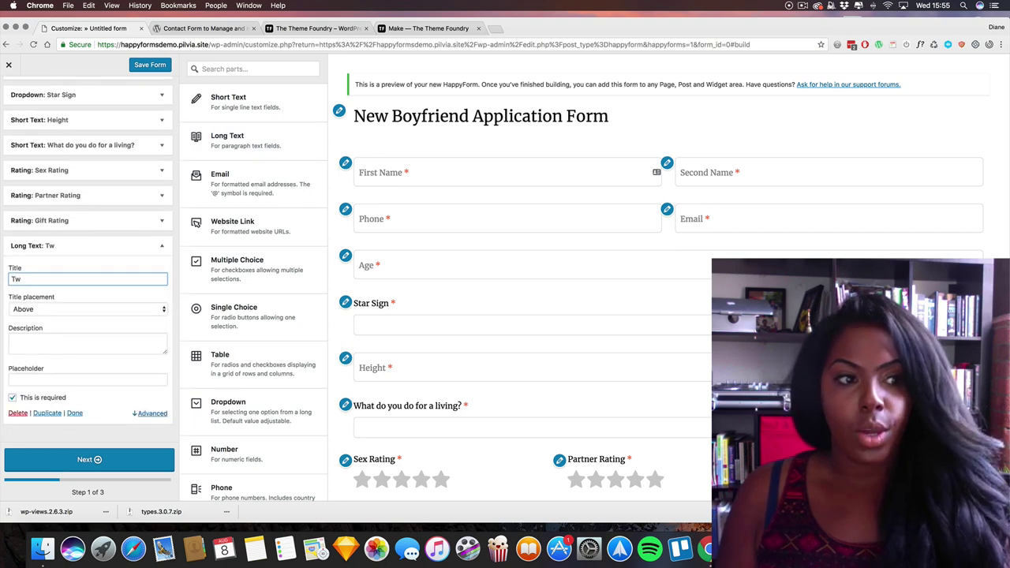
key("BackSpace")
type("ell me about your")
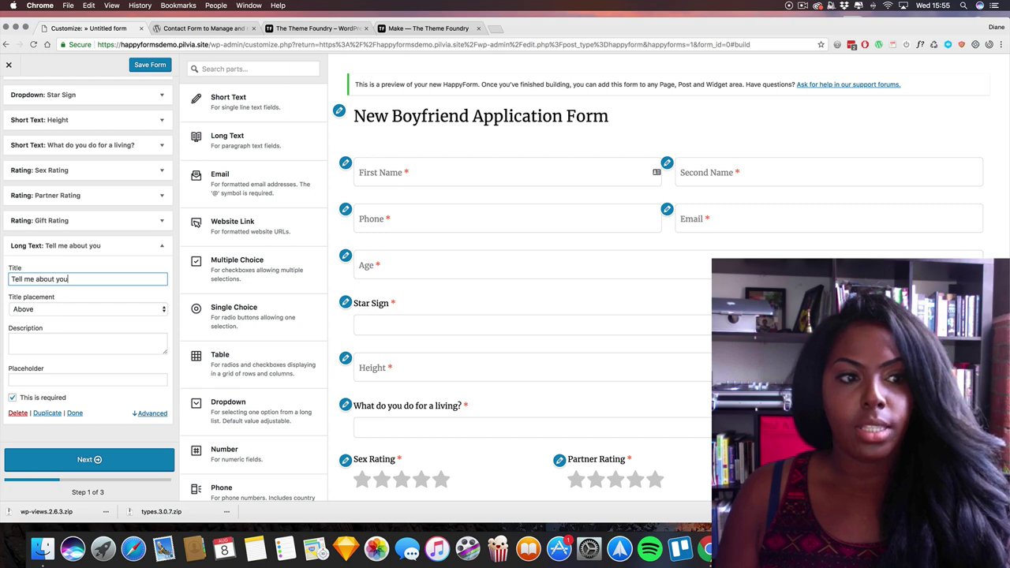
key("Tab")
key("Tab")
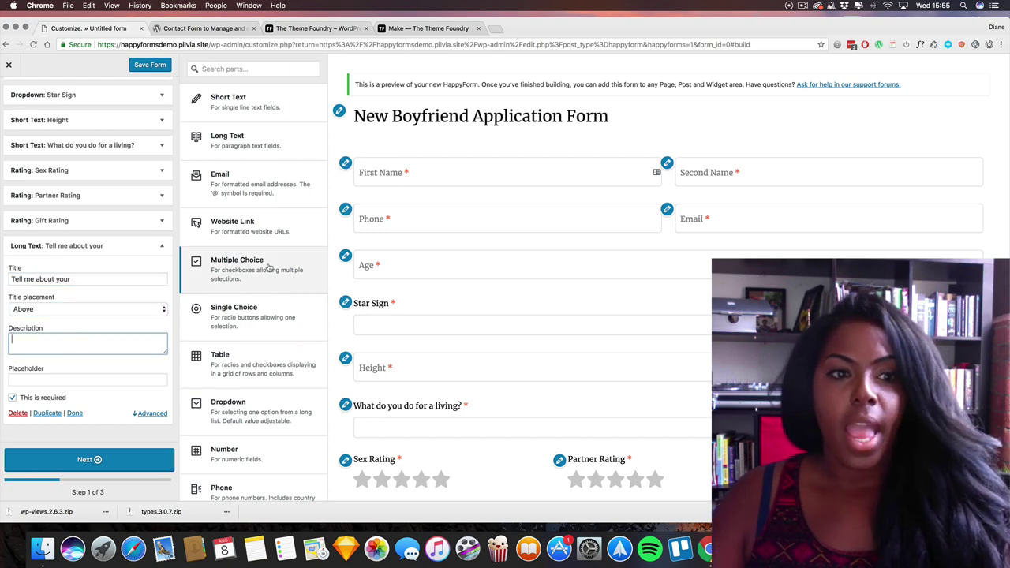
left_click(250, 229)
scroll(90, 330, "down", 3)
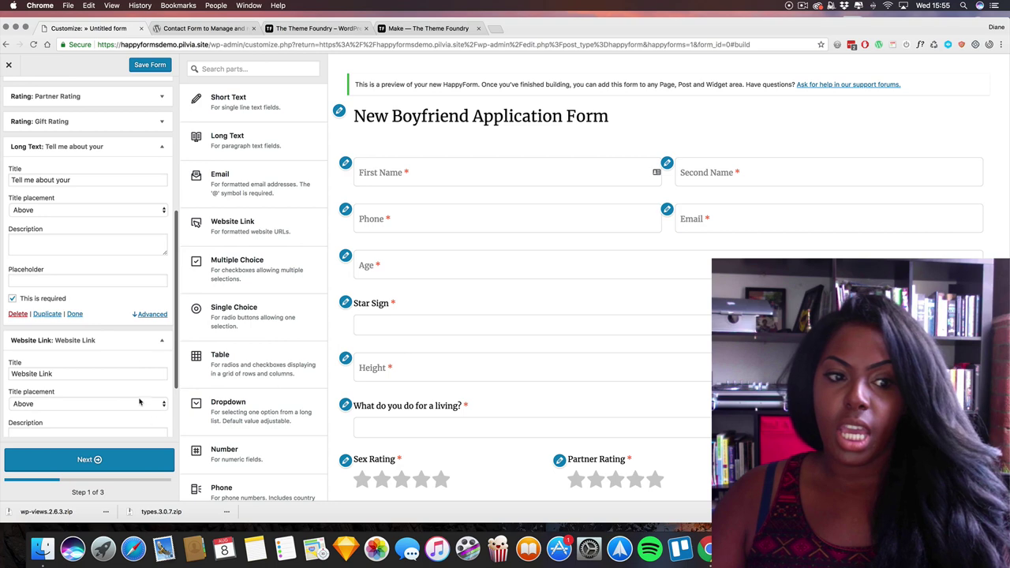
scroll(139, 402, "down", 3)
left_click(17, 413)
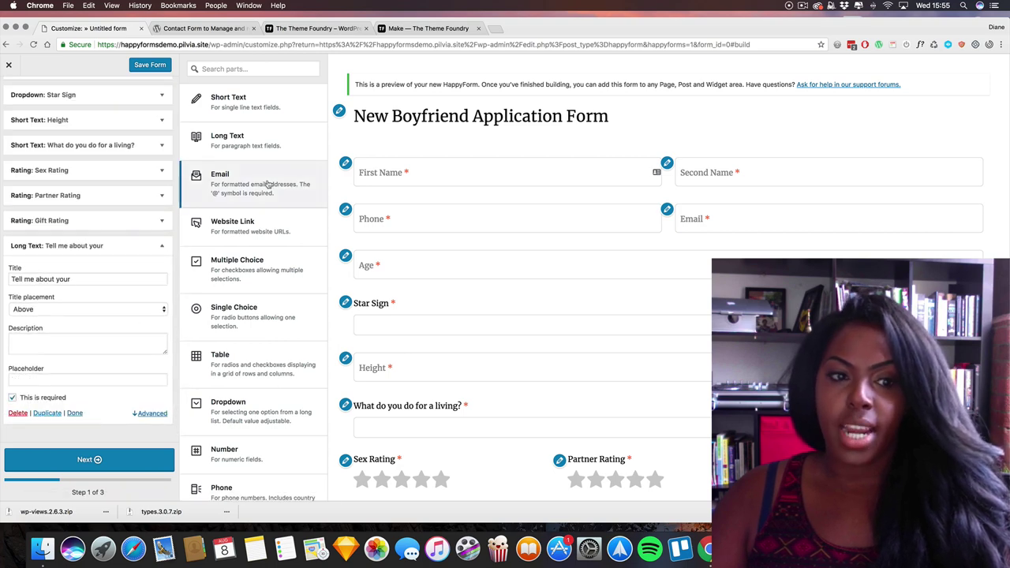
- Add a Website Link field at the end of the form and title it Facebook Link
left_click(259, 225)
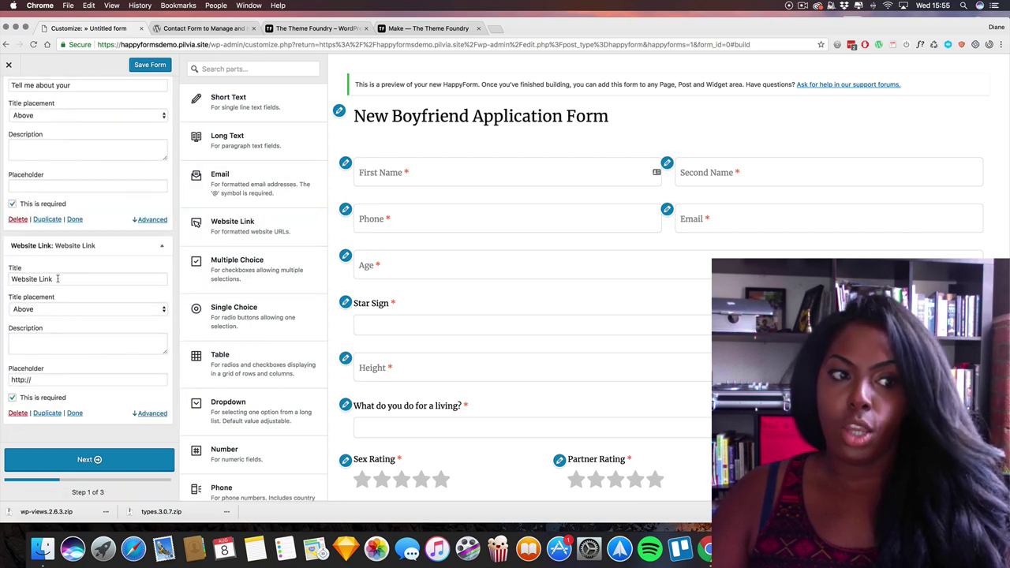
triple_click(58, 278)
type("Facebook L")
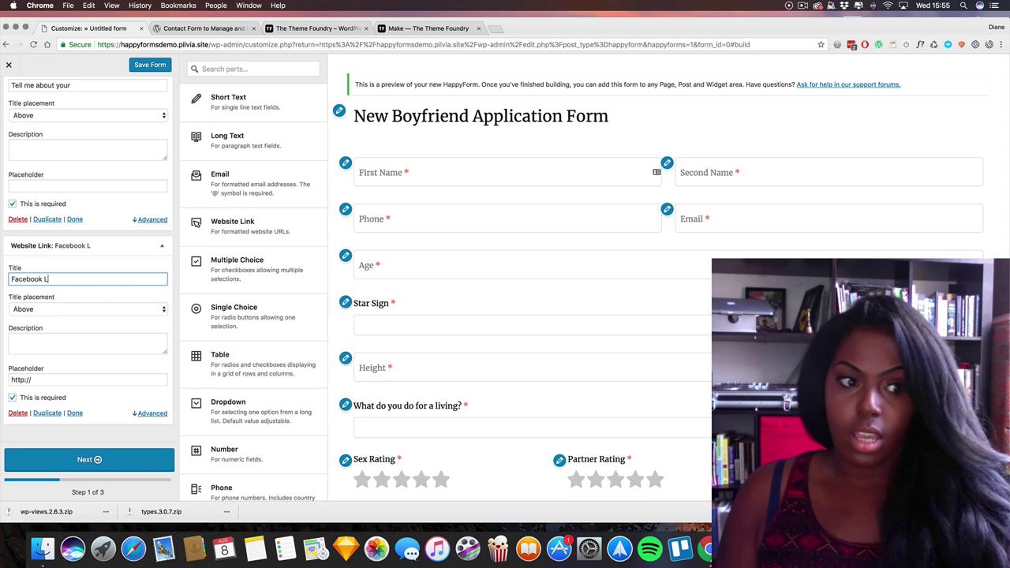
type("ink")
key("Tab")
key("Tab")
- Check the lower part of the form preview, and collapse the settings of the Facebook Link and Long Text fields
scroll(699, 387, "down", 2)
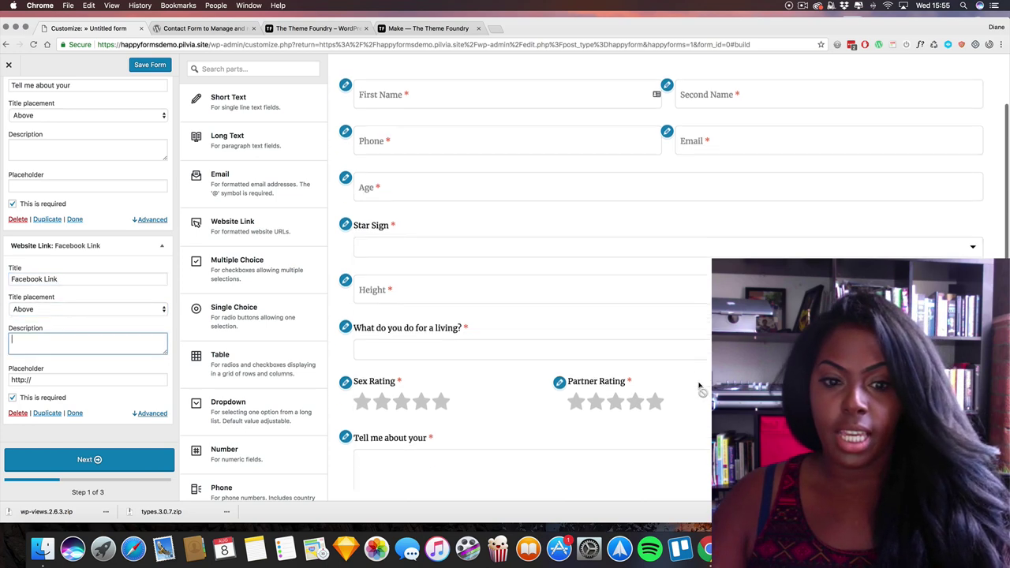
scroll(698, 387, "down", 5)
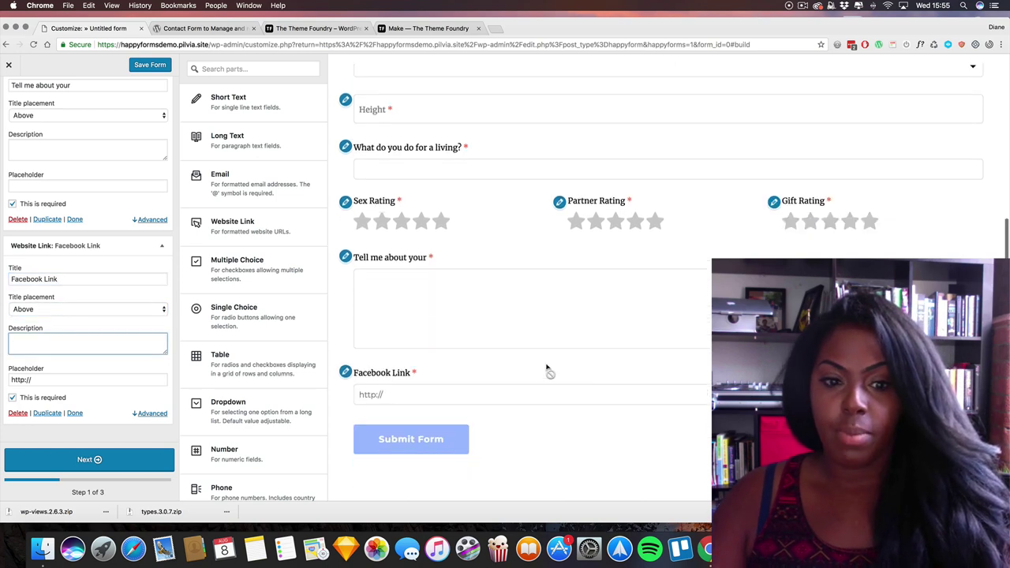
left_click(162, 248)
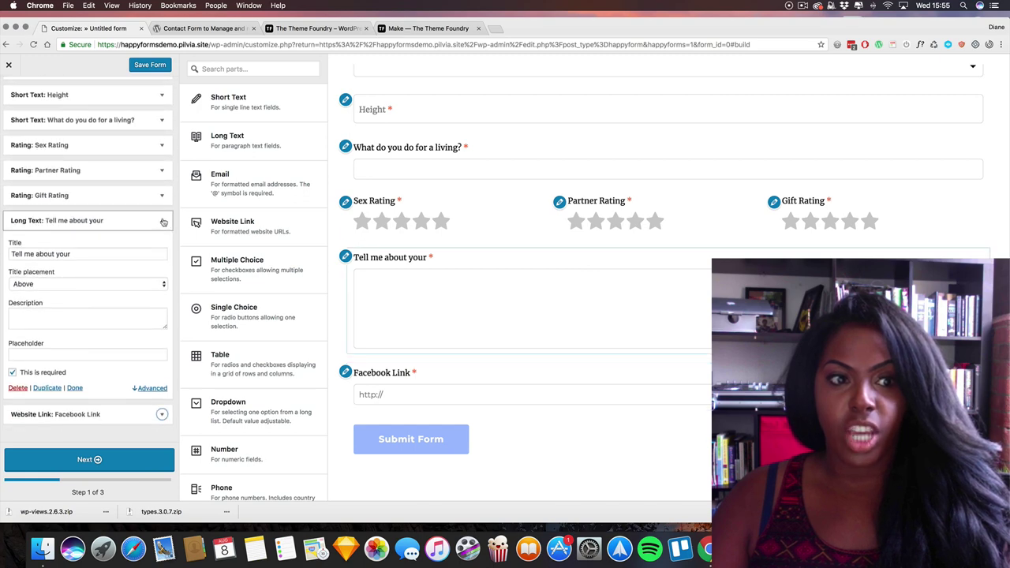
left_click(164, 223)
- Add a Single Choice field at the end of the form and title it "Do you know WordPress"
left_click(234, 311)
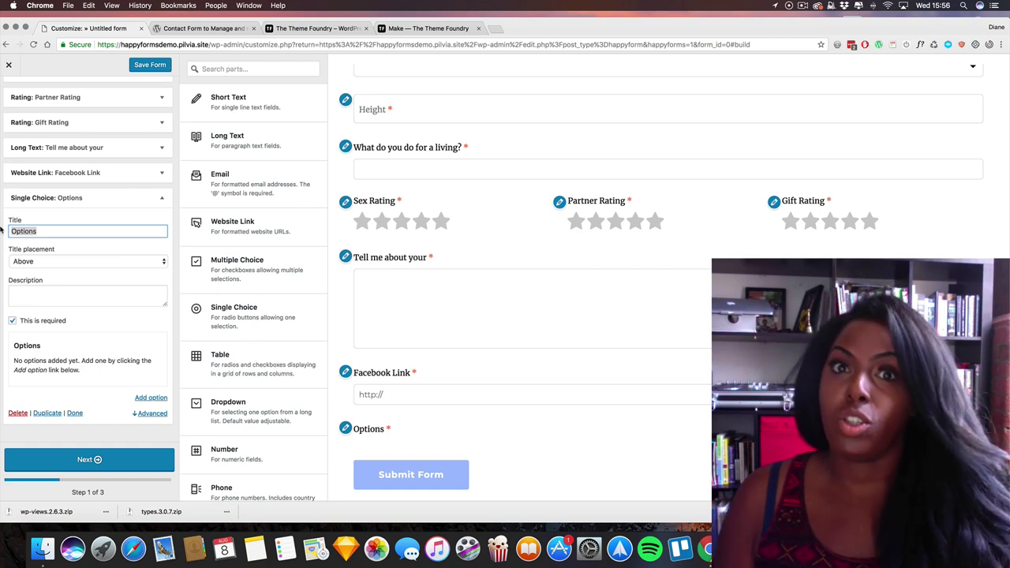
type("Do you")
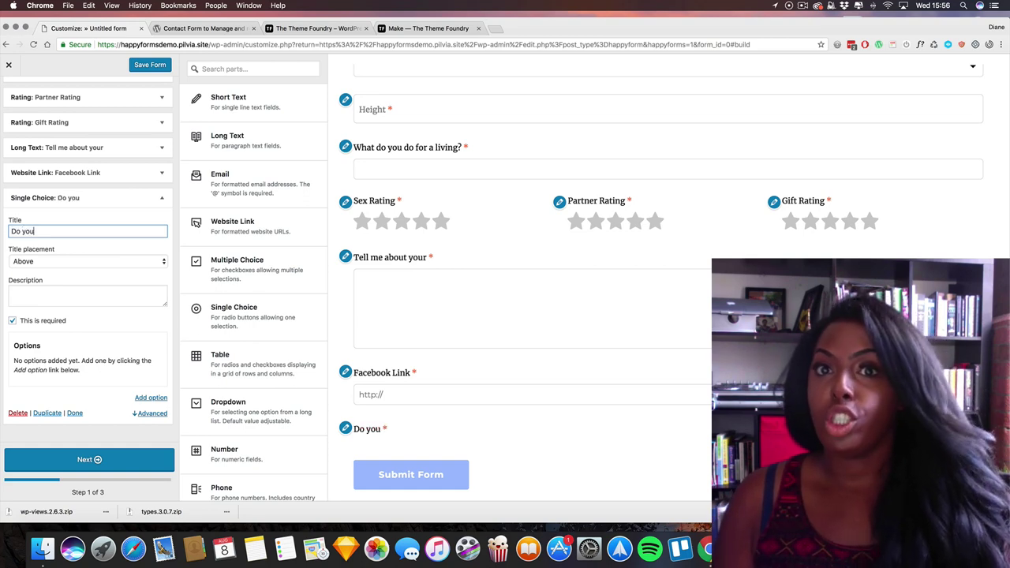
type(" know WordPRE")
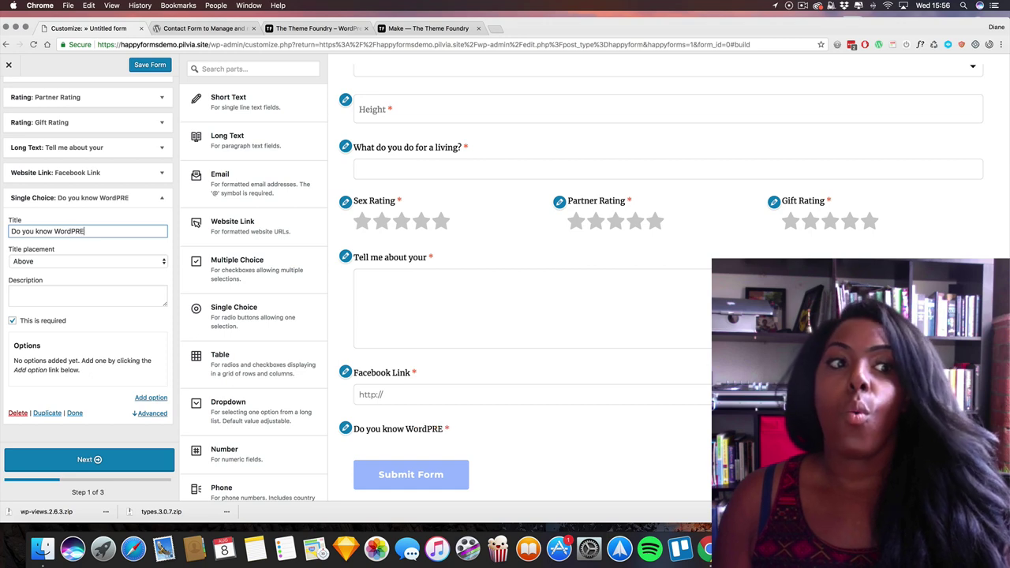
key("BackSpace")
key("BackSpace")
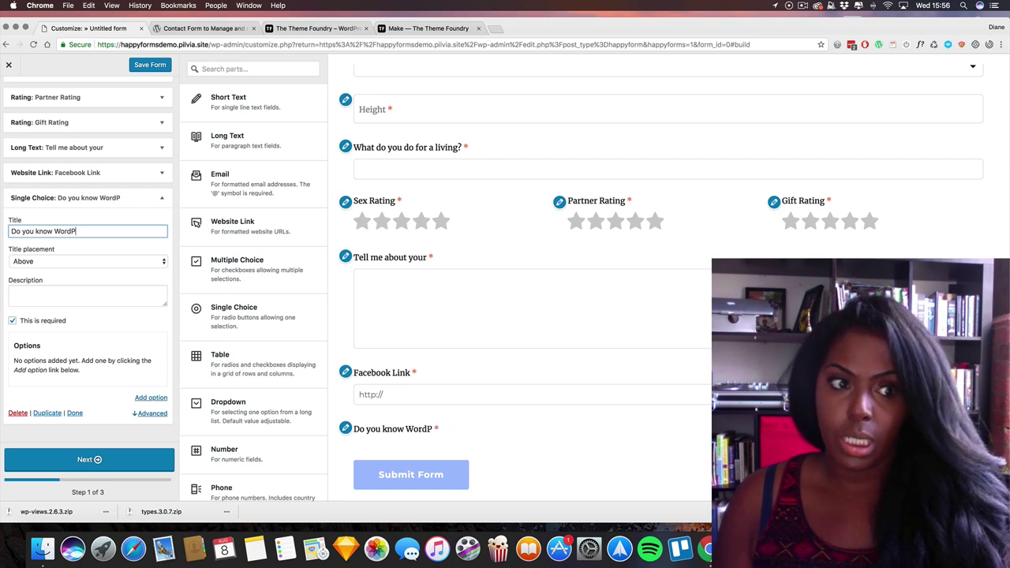
type("p")
key("BackSpace")
type("ress")
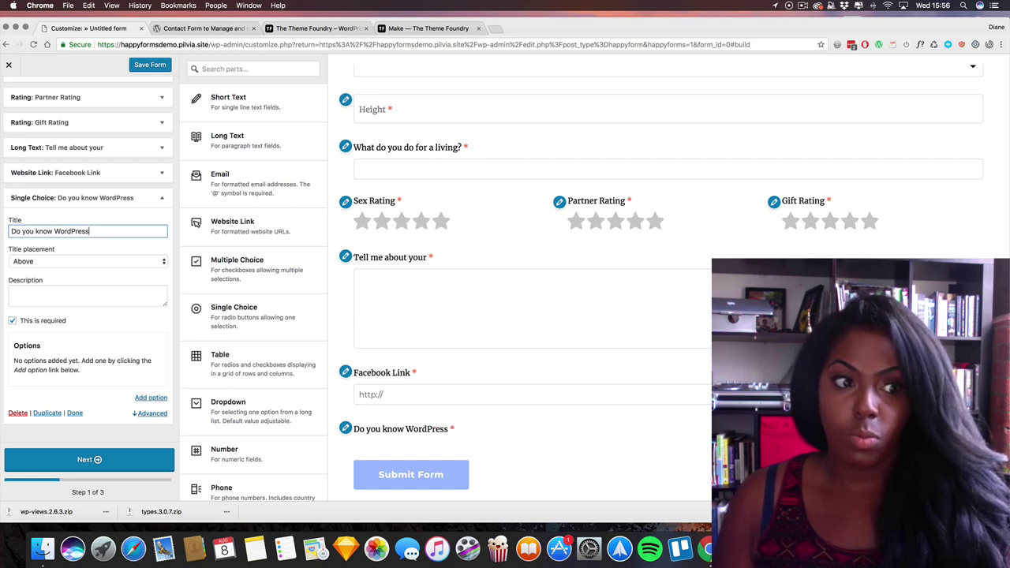
key("Tab")
key("Tab")
- Add the options Yes and No to the WordPress single choice field and collapse its settings
left_click(144, 400)
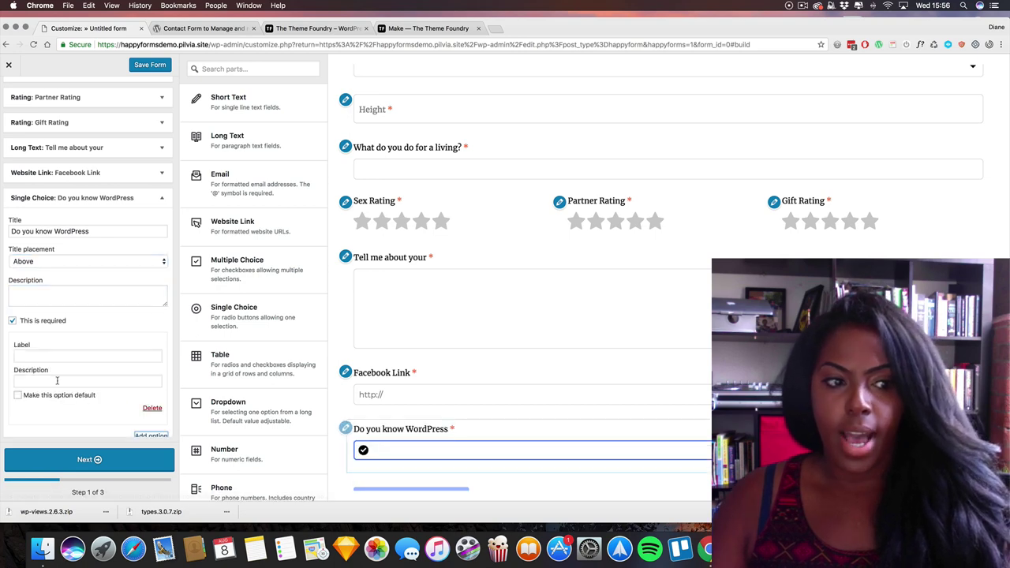
left_click(33, 355)
type("Yes")
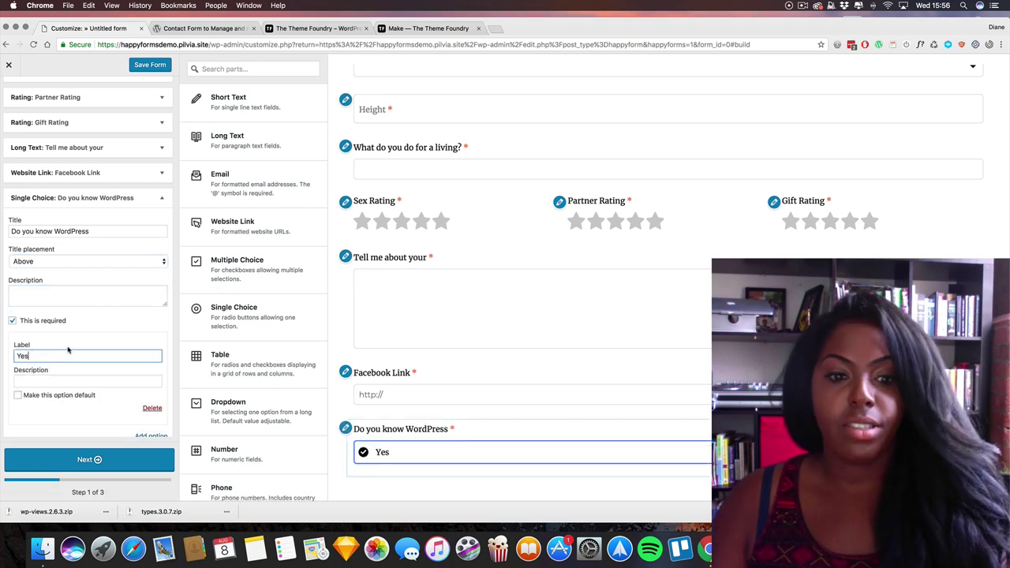
scroll(68, 350, "down", 1)
left_click(145, 397)
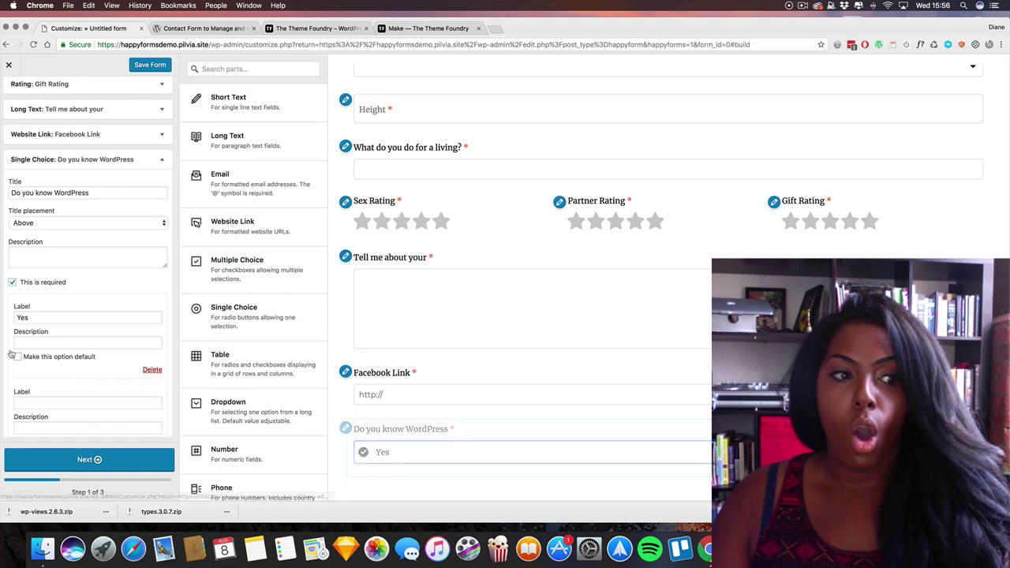
left_click(35, 402)
type("No")
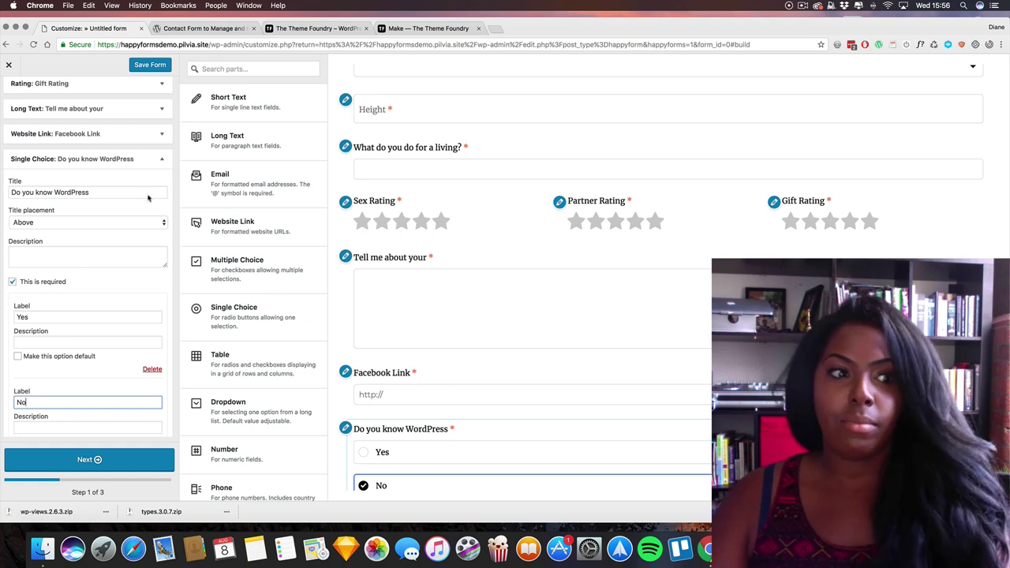
left_click(162, 159)
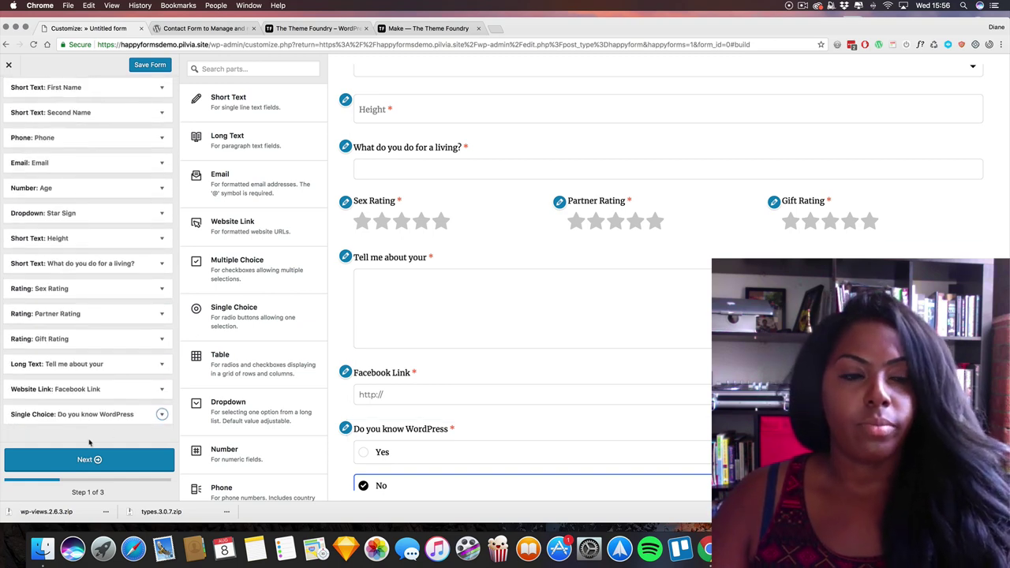
- Correct the Long Text field's title to "Tell me about you" and collapse its settings
scroll(559, 287, "up", 3)
scroll(523, 276, "down", 5)
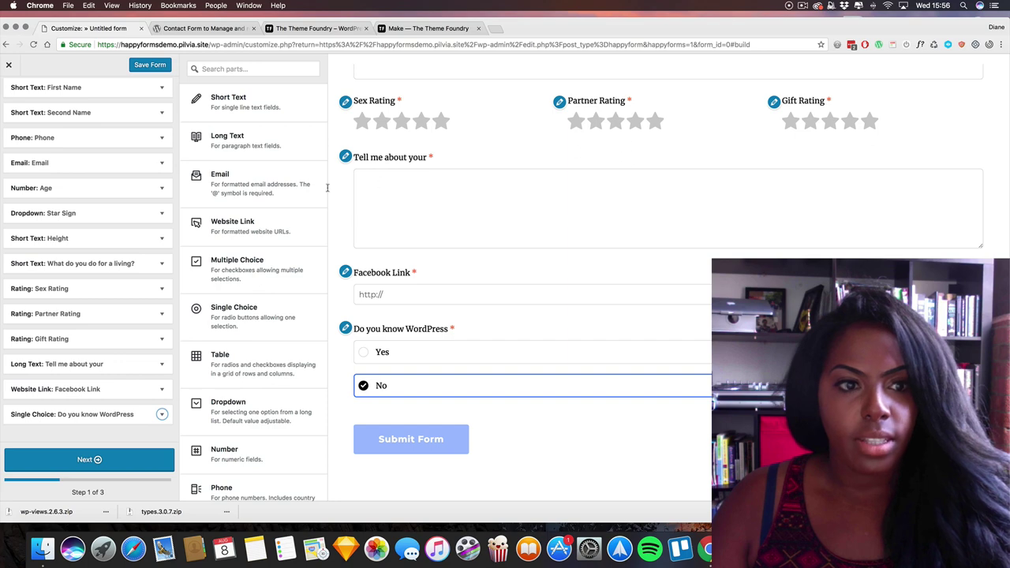
left_click(161, 367)
left_click(78, 227)
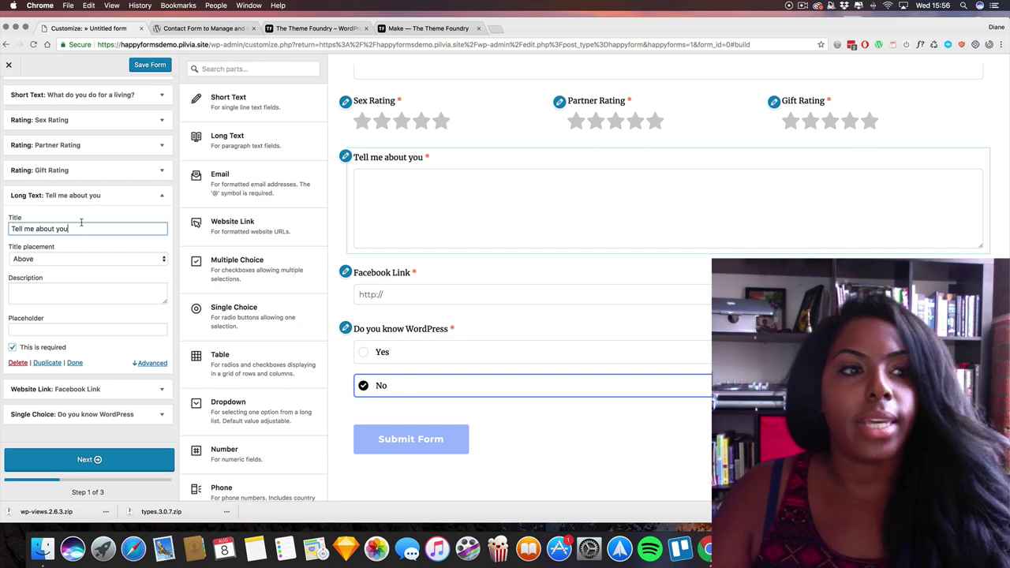
left_click(162, 195)
- Continue to the form's setup stage and examine the confirmation message text
scroll(469, 253, "up", 5)
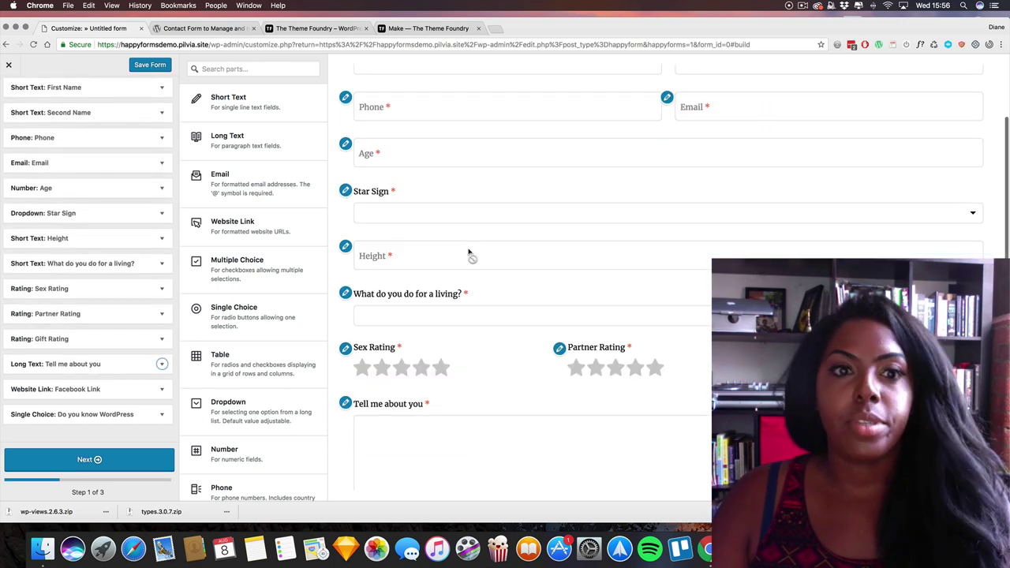
scroll(469, 253, "up", 2)
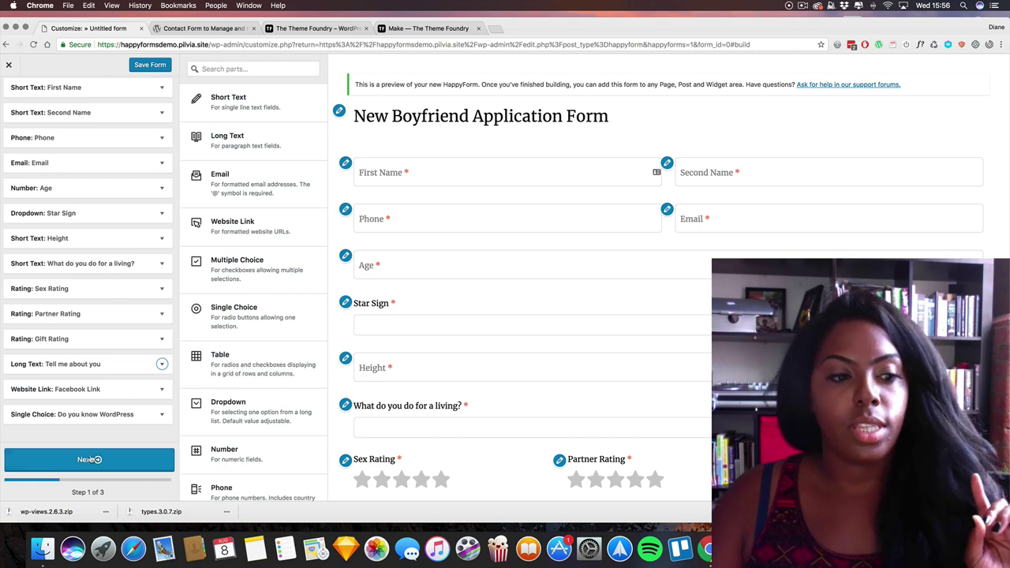
left_click(84, 463)
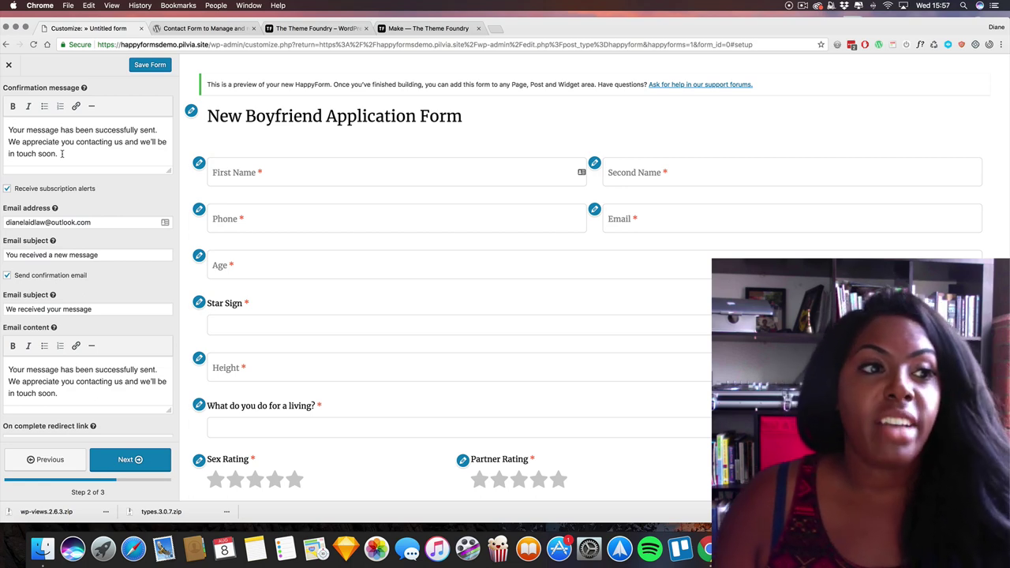
left_click_drag(70, 153, 3, 111)
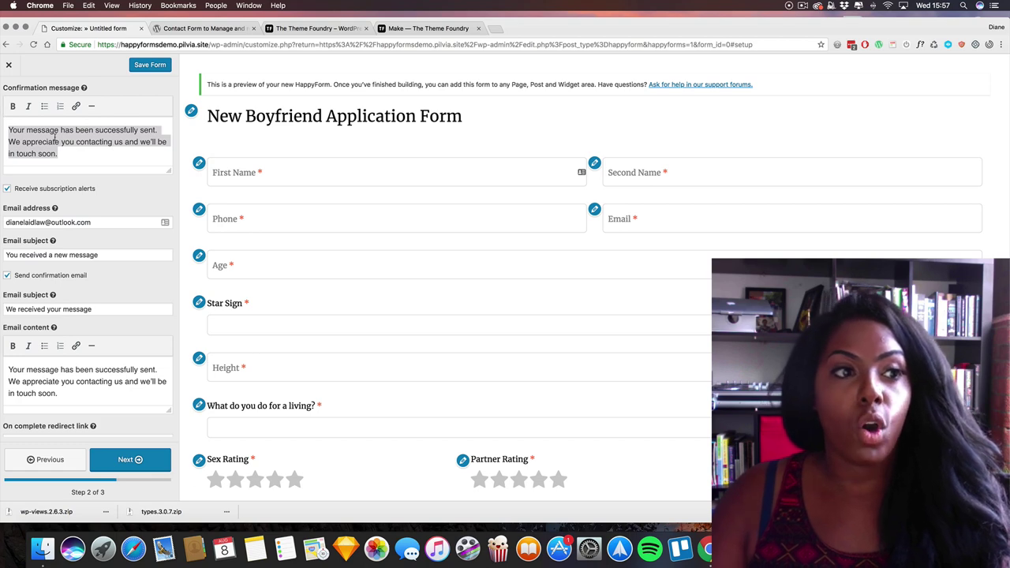
left_click(82, 157)
- Read the help for the alert email address and try adding a comma after the address for another recipient
left_click(116, 226)
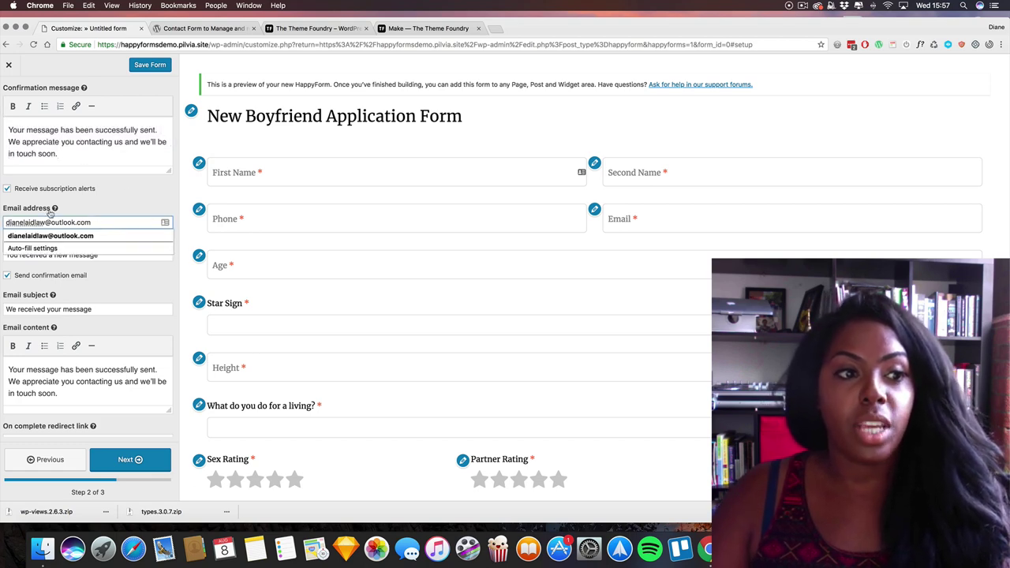
mouse_move(56, 208)
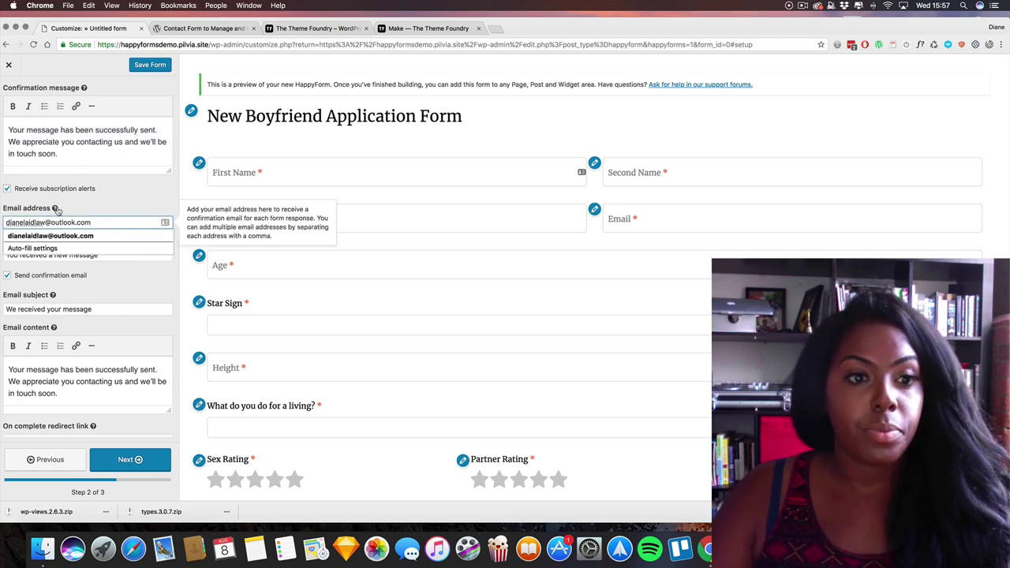
left_click(111, 203)
left_click(112, 223)
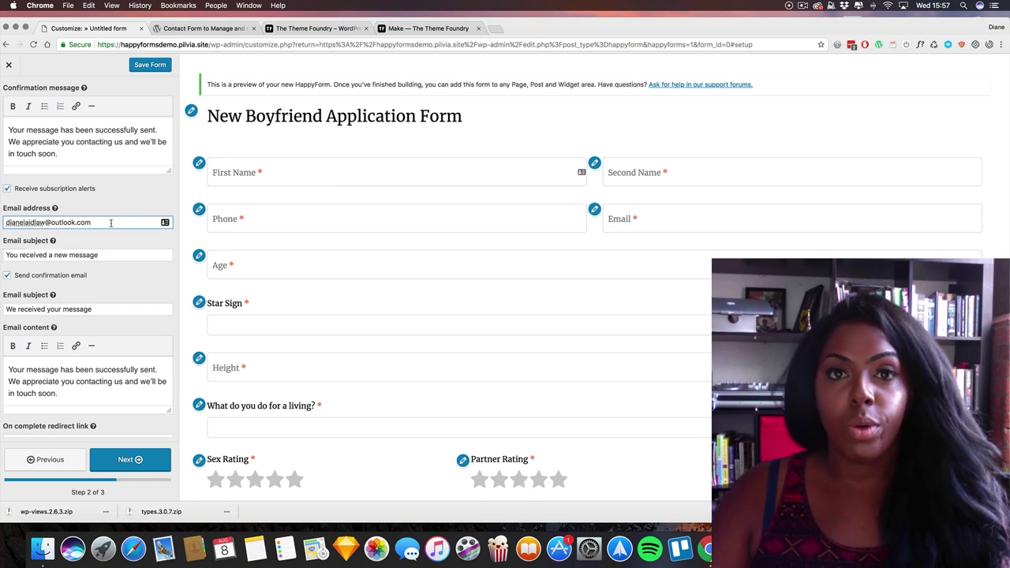
type(",")
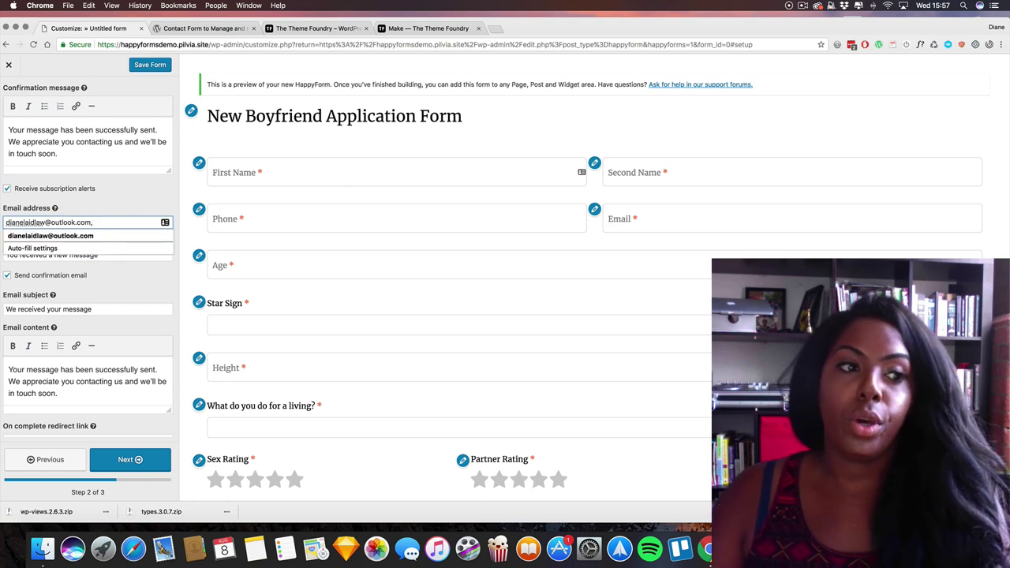
left_click(120, 203)
left_click(98, 223)
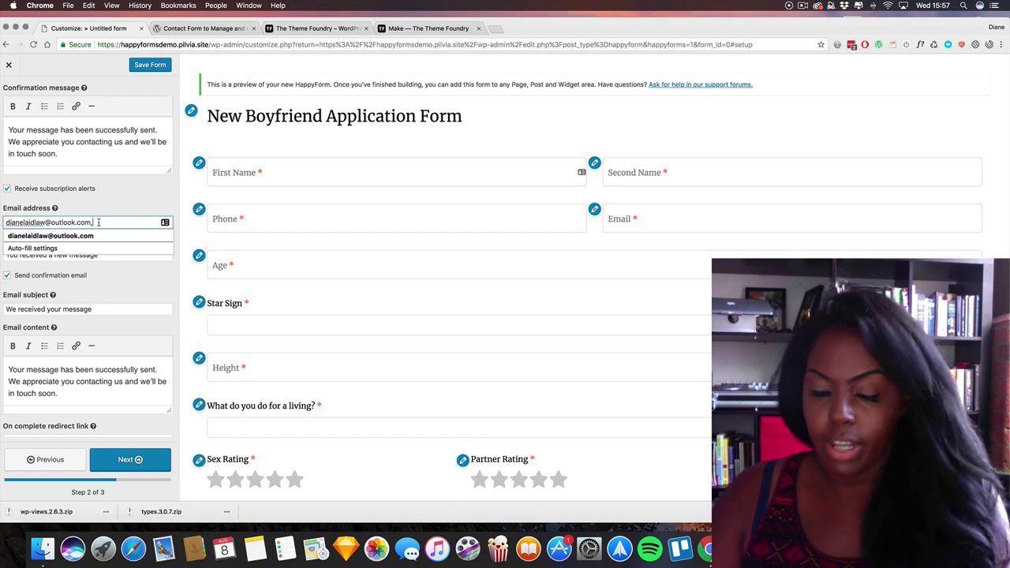
- Examine the confirmation email, redirect link and submit button text settings
scroll(107, 253, "down", 2)
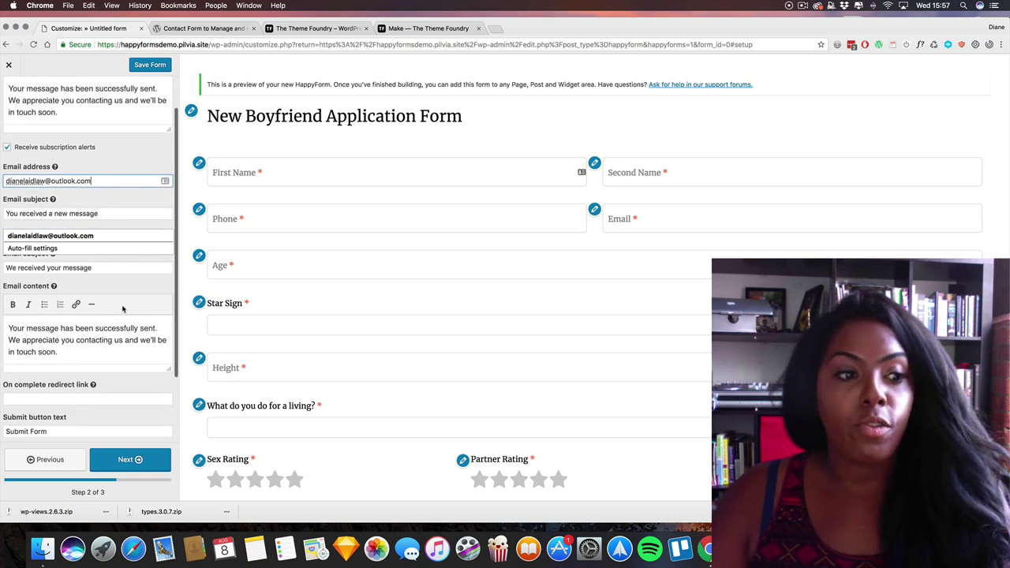
left_click(55, 399)
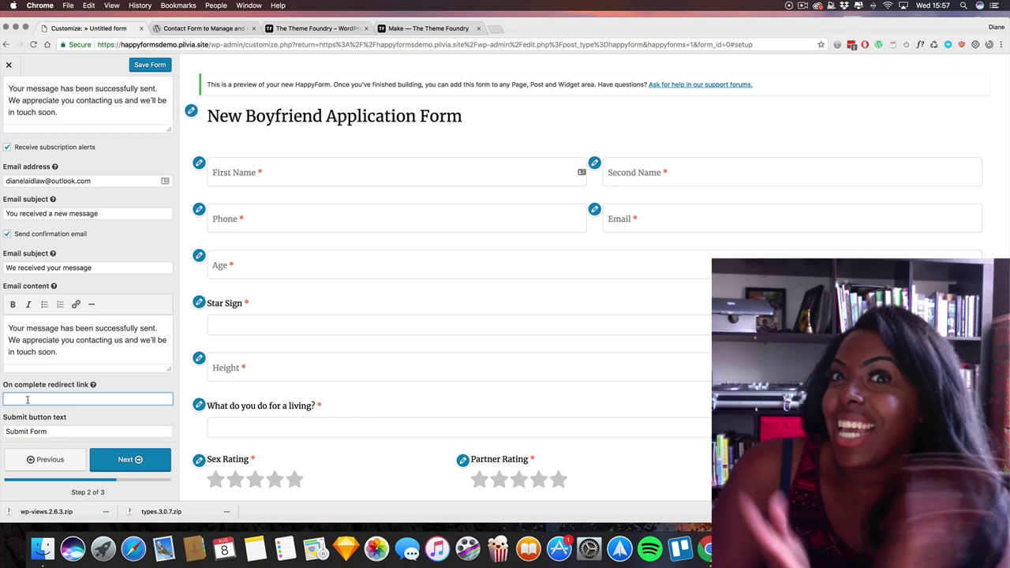
scroll(102, 367, "down", 2)
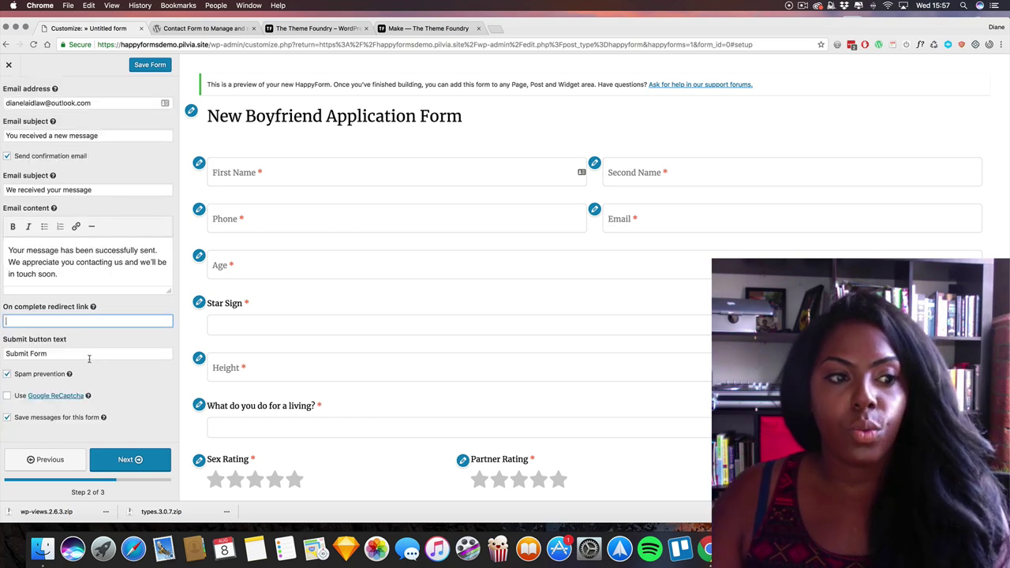
triple_click(55, 353)
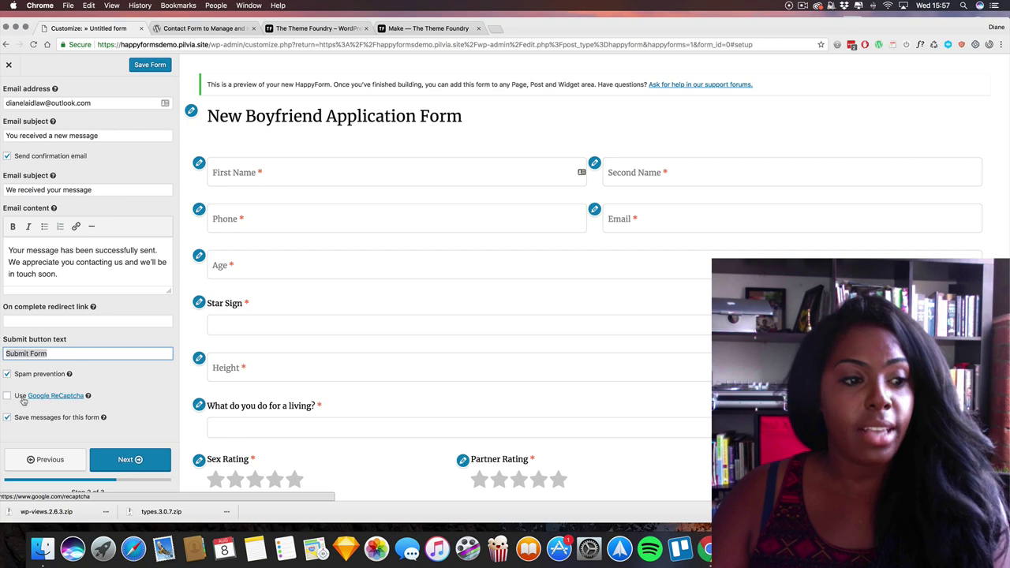
- Try enabling Google ReCaptcha to view its key fields, and switch it off again
left_click(7, 396)
scroll(5, 332, "down", 2)
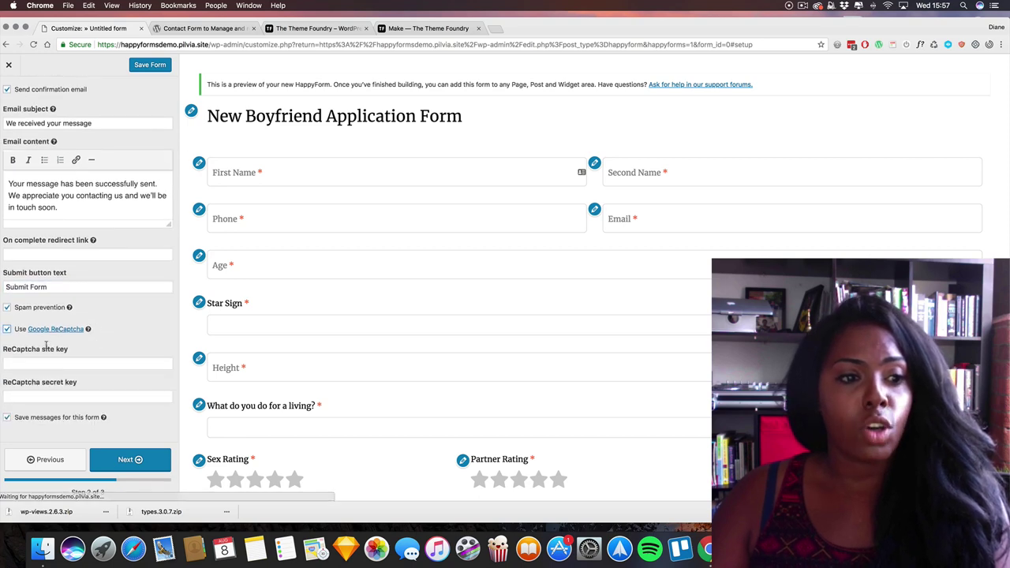
left_click(7, 330)
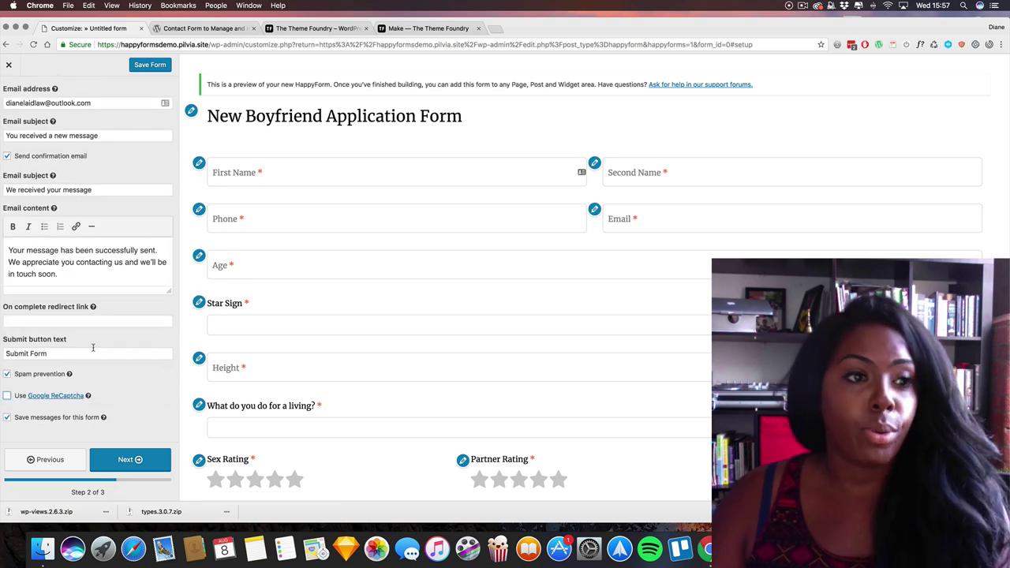
- Continue to the form's styling stage and open the General style settings
left_click(126, 460)
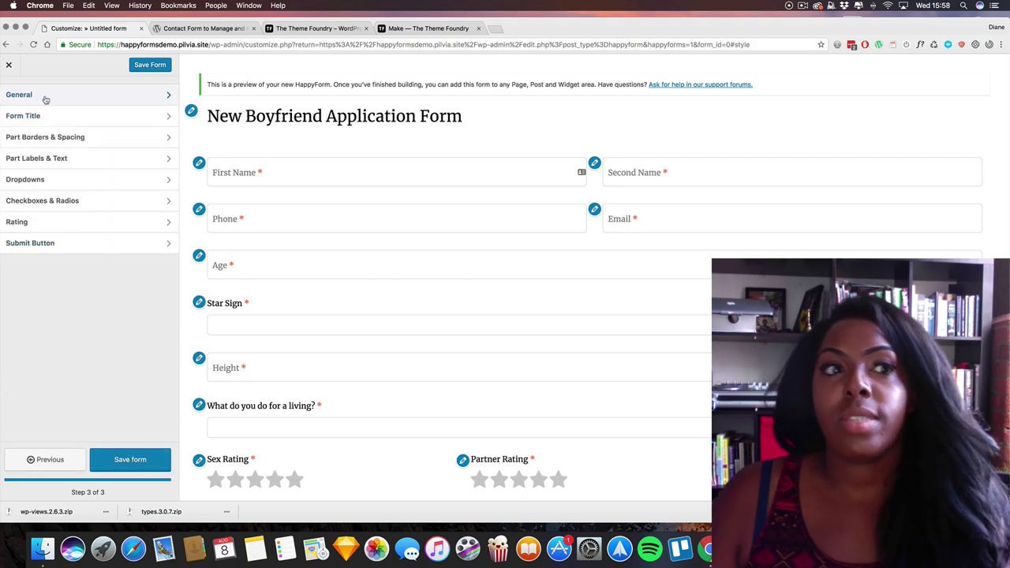
left_click(45, 98)
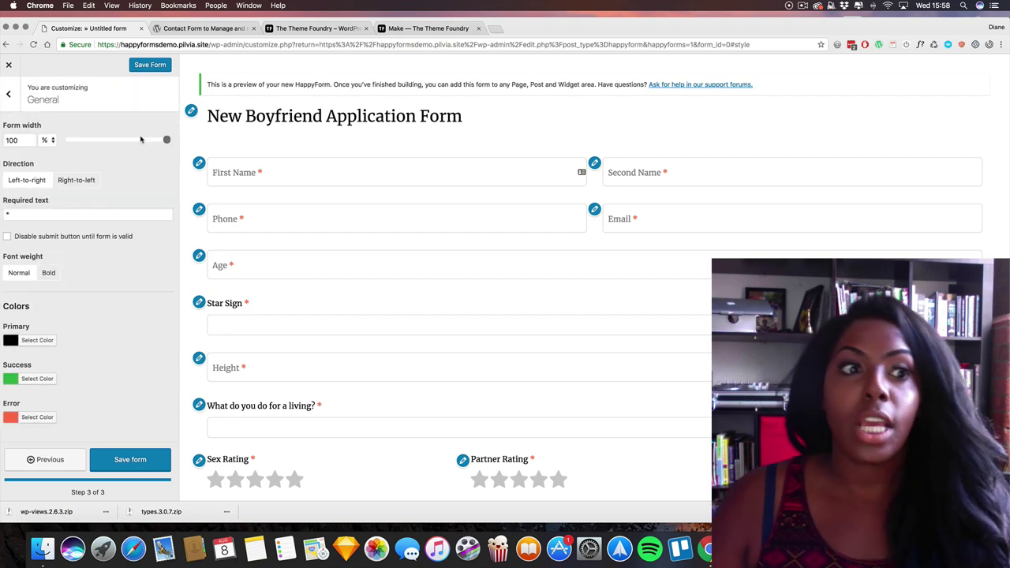
- Try a form width of 35%, restore it to 100%, and leave the General settings
left_click_drag(165, 141, 103, 138)
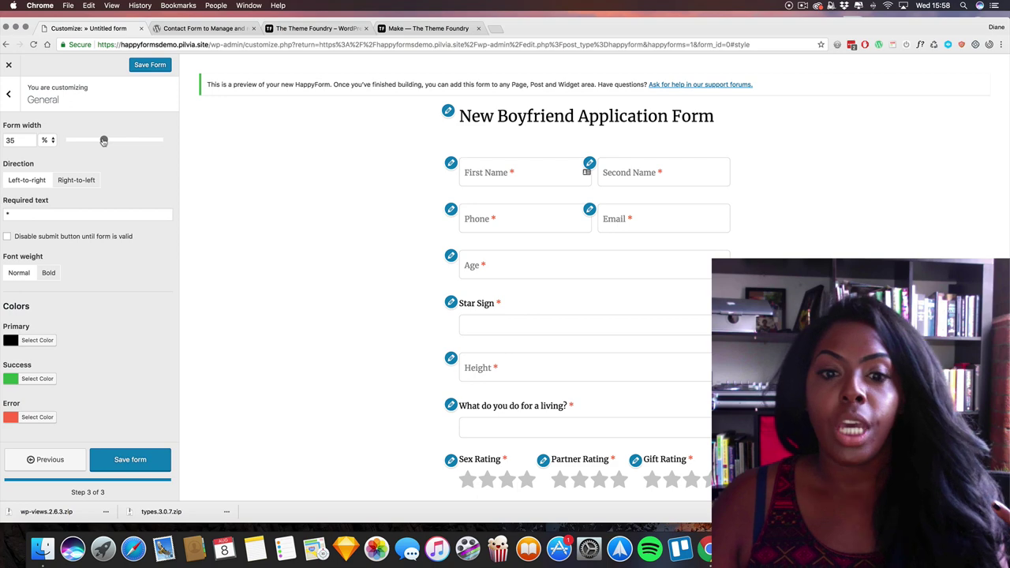
left_click_drag(104, 140, 167, 140)
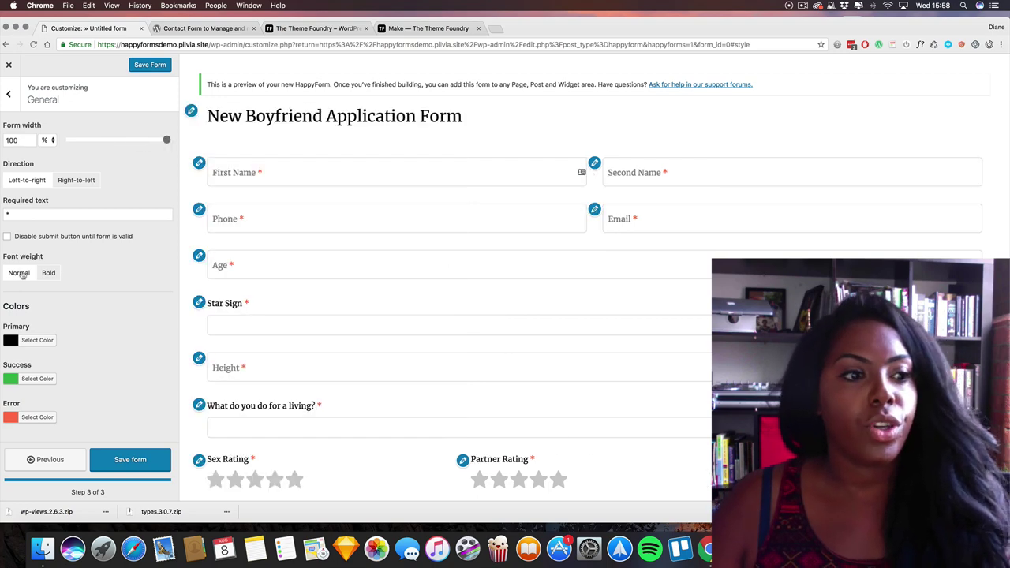
left_click(9, 94)
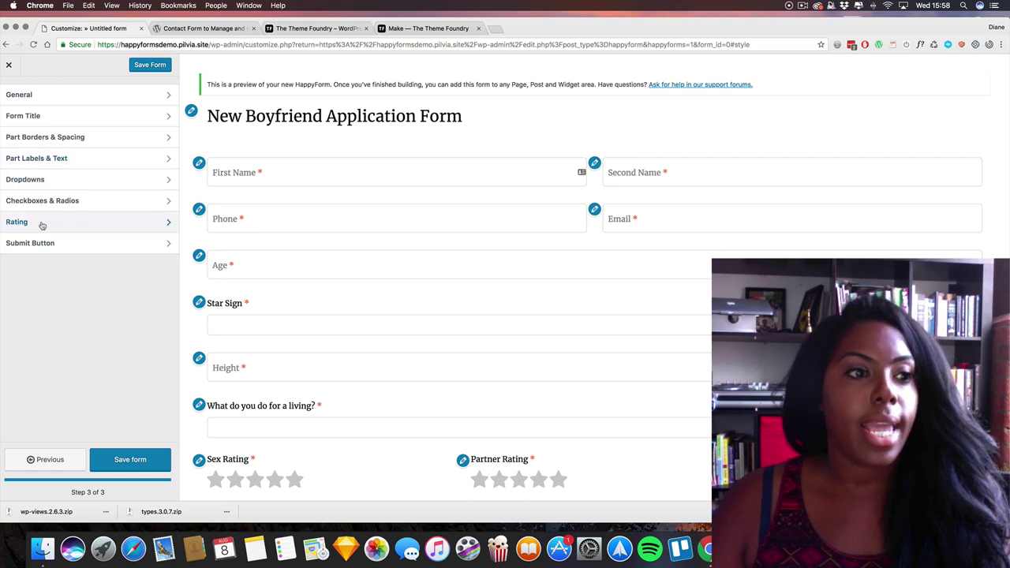
- Try four stars for Sex Rating in the preview and set the rating star hover color to magenta
left_click(41, 224)
scroll(401, 255, "down", 2)
left_click(274, 389)
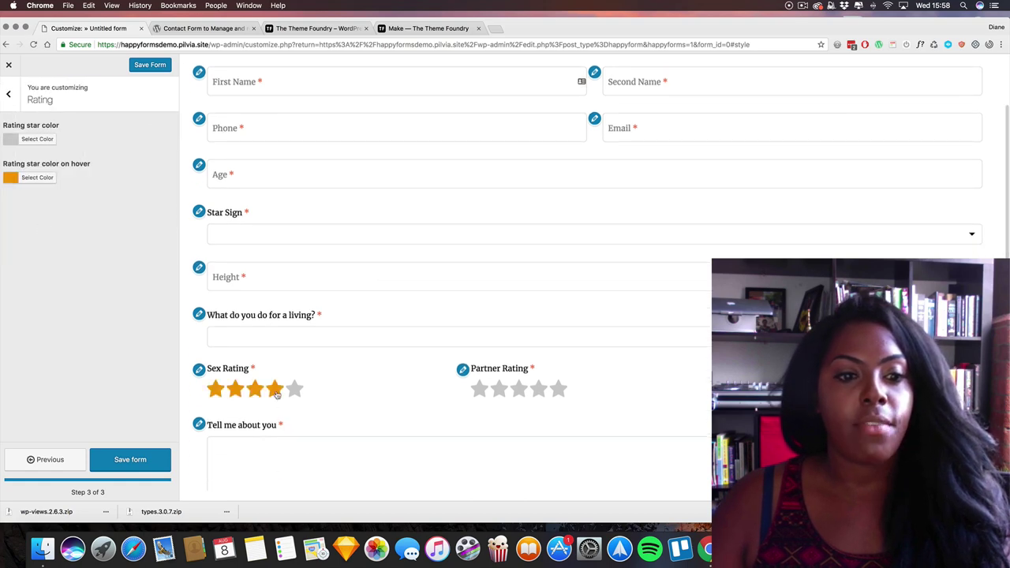
left_click(558, 388)
left_click(9, 178)
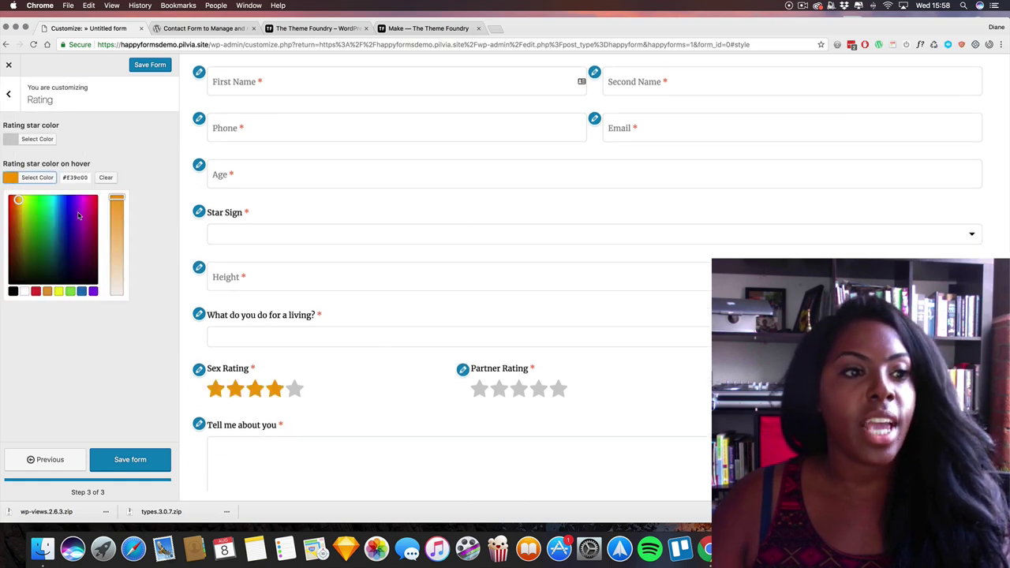
left_click(85, 207)
left_click(69, 345)
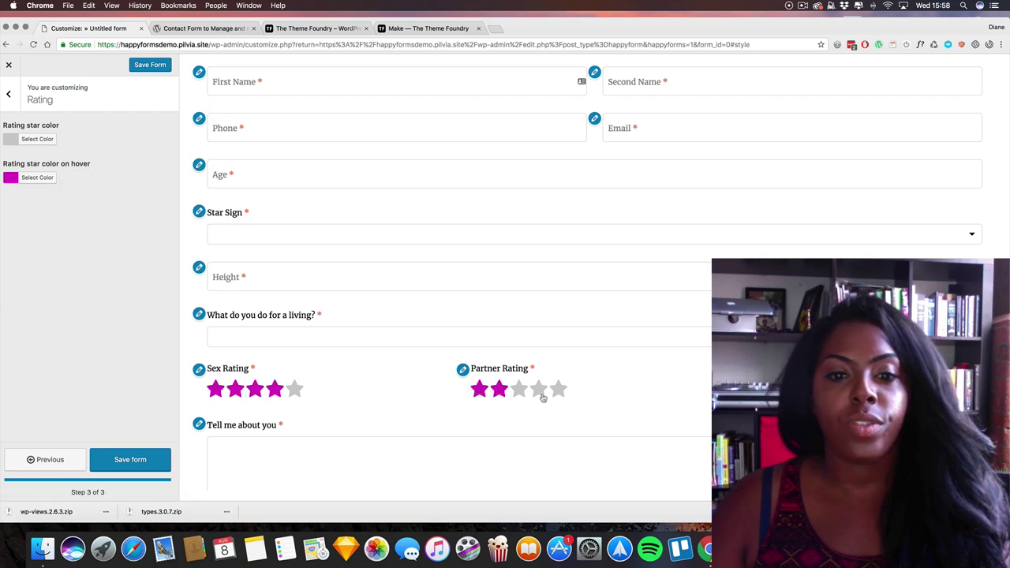
- Try the sample text "fgsfhduisahfuodsgfvdksafasdfsda" in the preview's Tell me about you field and check the Facebook Link field
scroll(557, 235, "down", 2)
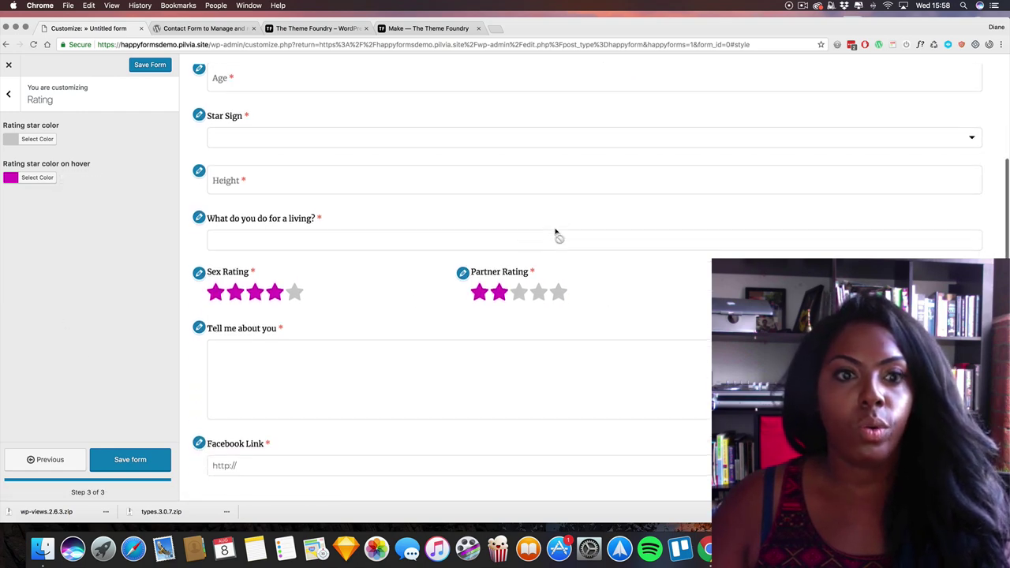
left_click(294, 369)
type("fgsfhduisahfuodsgfvdksafasdfsda")
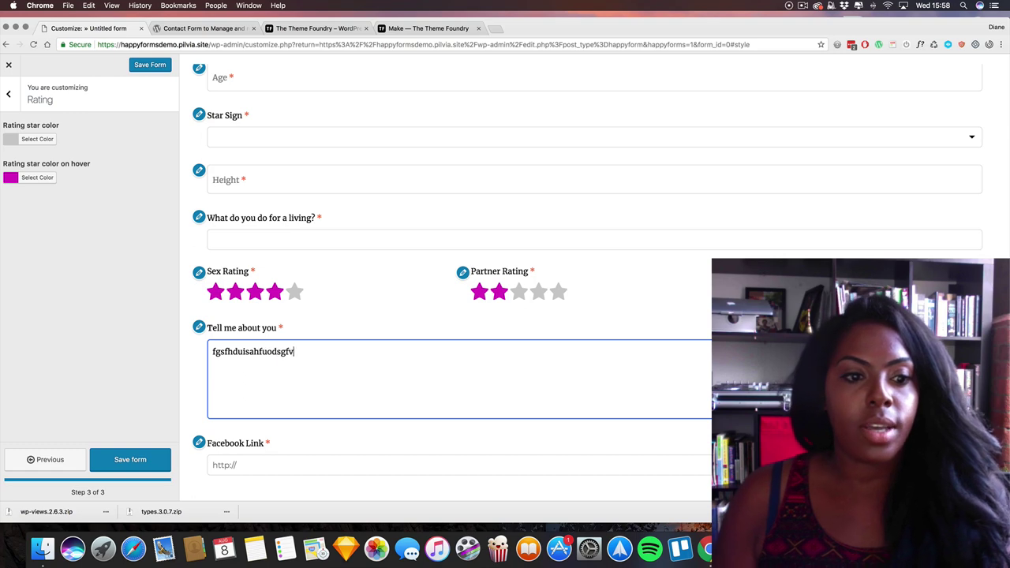
left_click(263, 474)
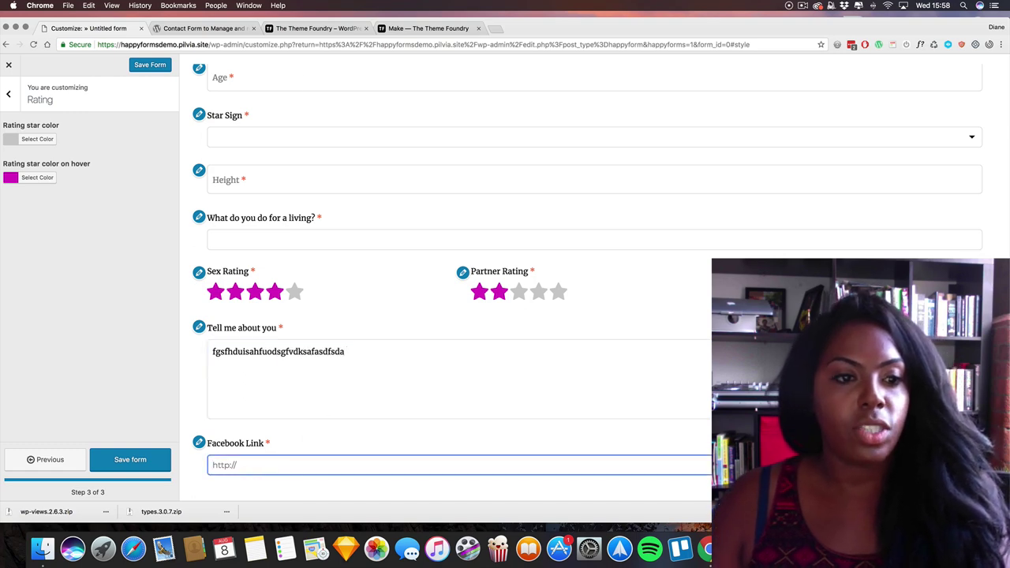
left_click(260, 182)
left_click(141, 219)
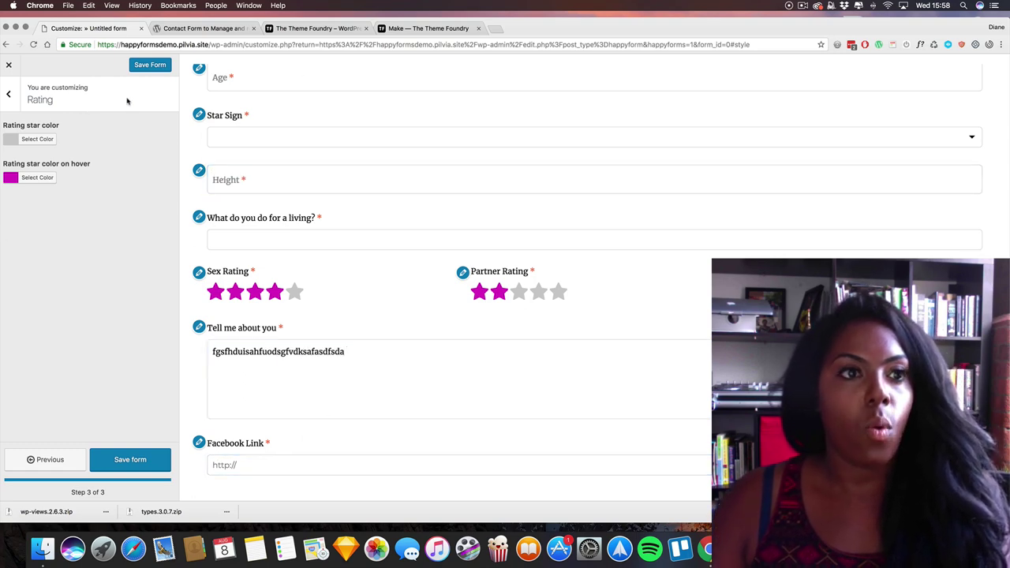
- Save the New Boyfriend Application Form and open the Contact page for editing
left_click(126, 460)
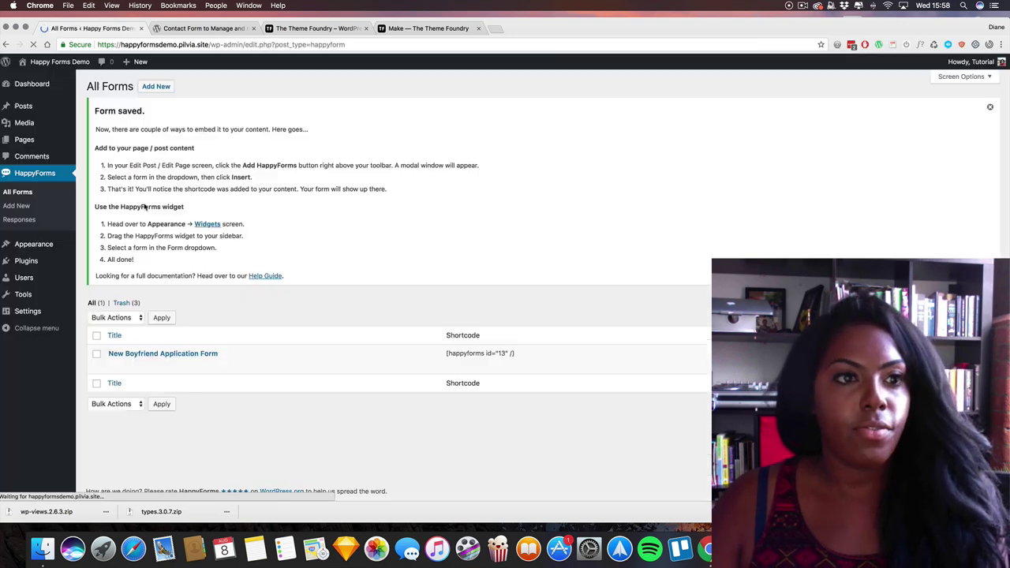
mouse_move(537, 354)
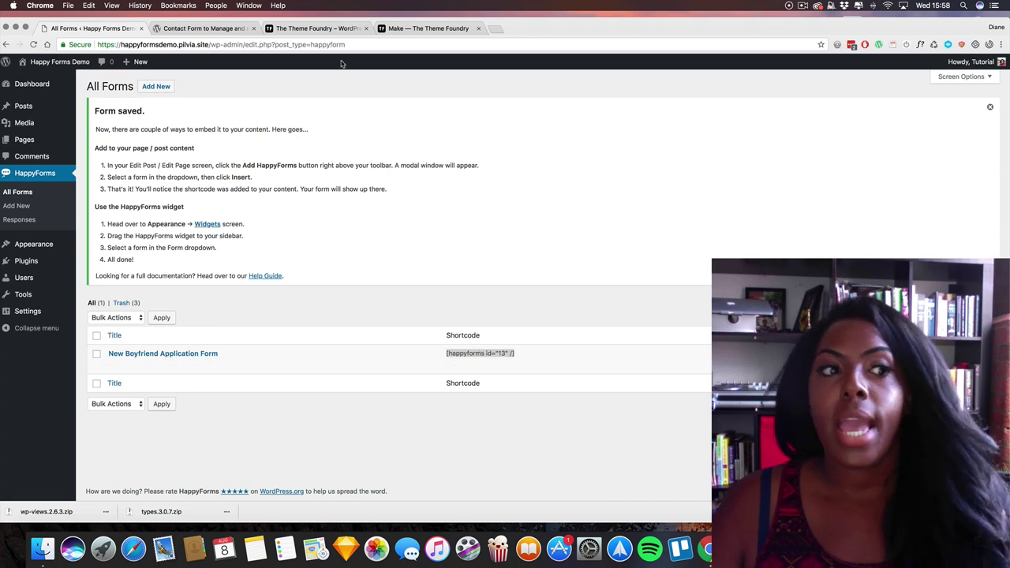
mouse_move(45, 139)
left_click(108, 145)
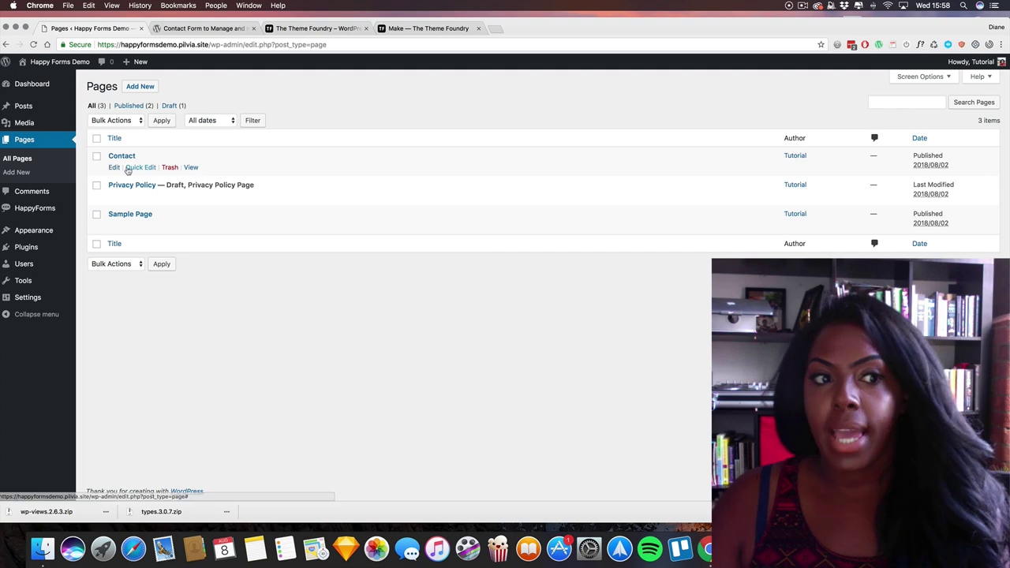
left_click(114, 167)
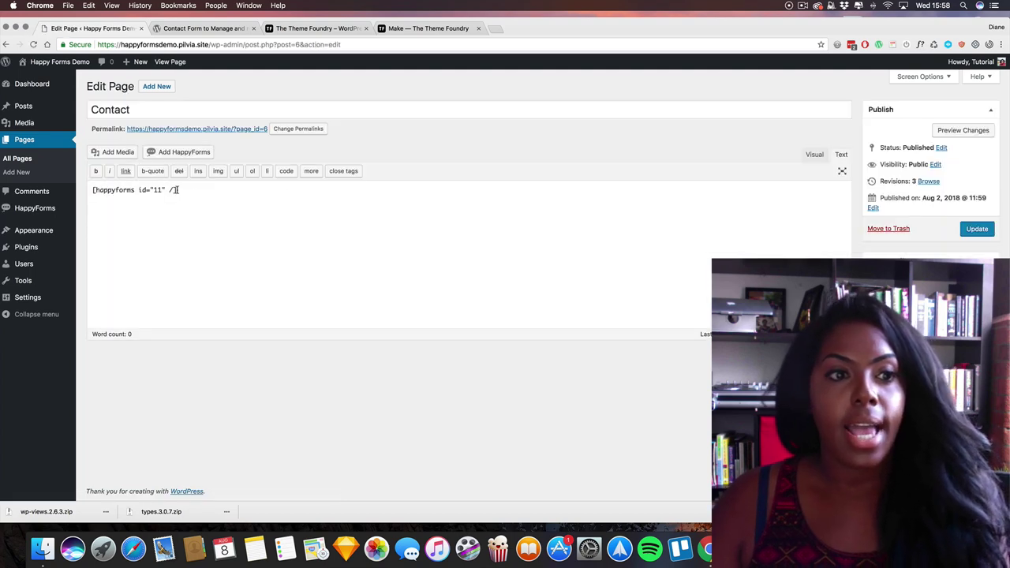
- Replace the Contact page's existing shortcode with the New Boyfriend Application Form through HappyForms and update the page
triple_click(194, 192)
key("BackSpace")
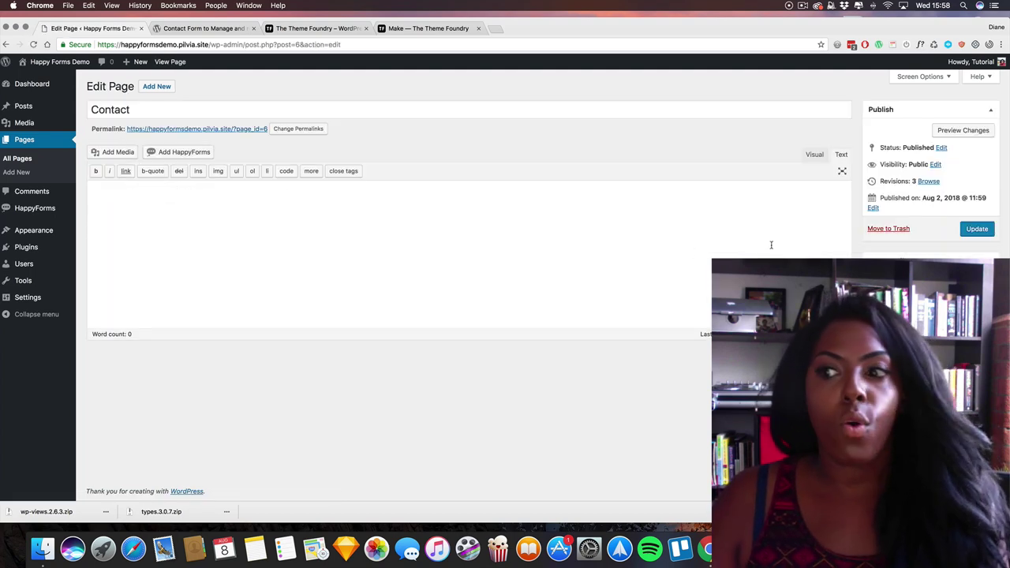
left_click(187, 156)
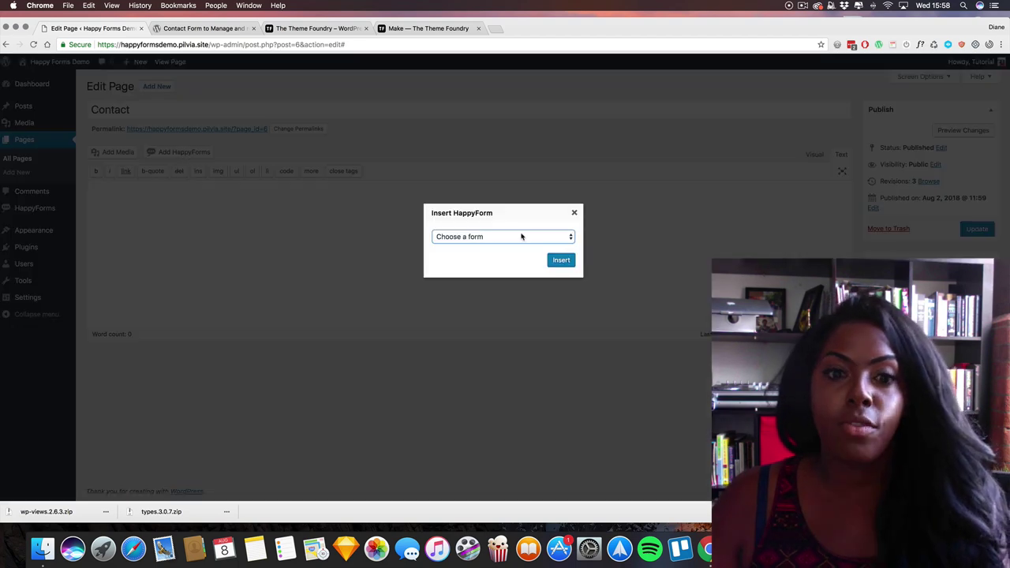
left_click(466, 242)
left_click(474, 246)
left_click(560, 260)
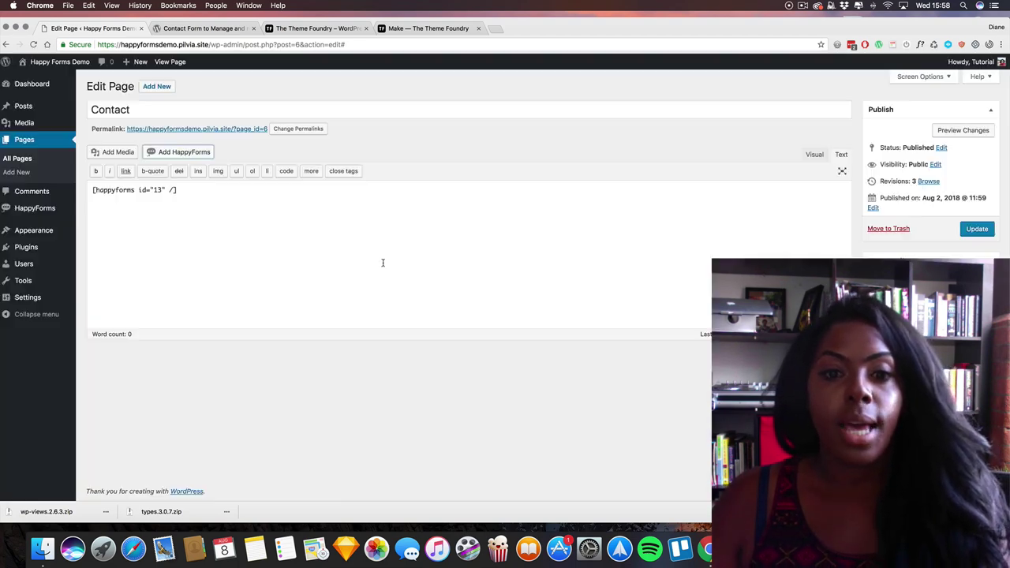
left_click(977, 229)
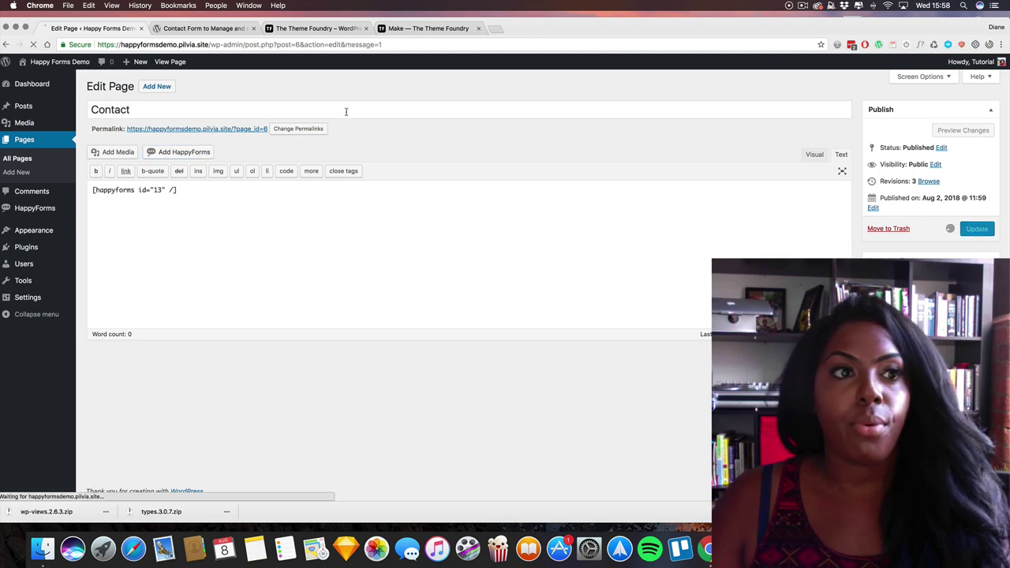
- Look through the embedded form on the live Contact page and try a five-star Partner Rating
left_click(204, 158)
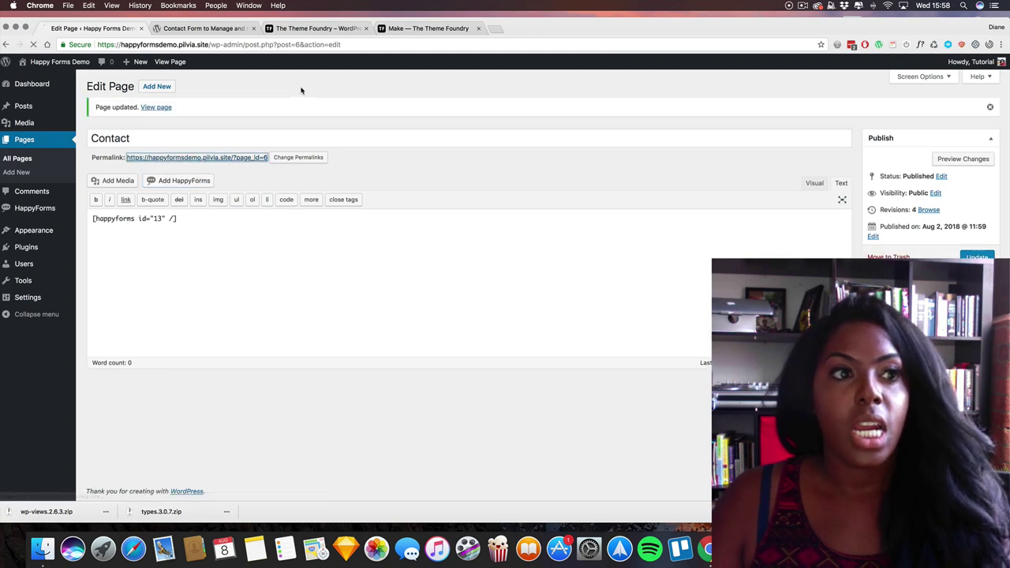
scroll(452, 231, "down", 6)
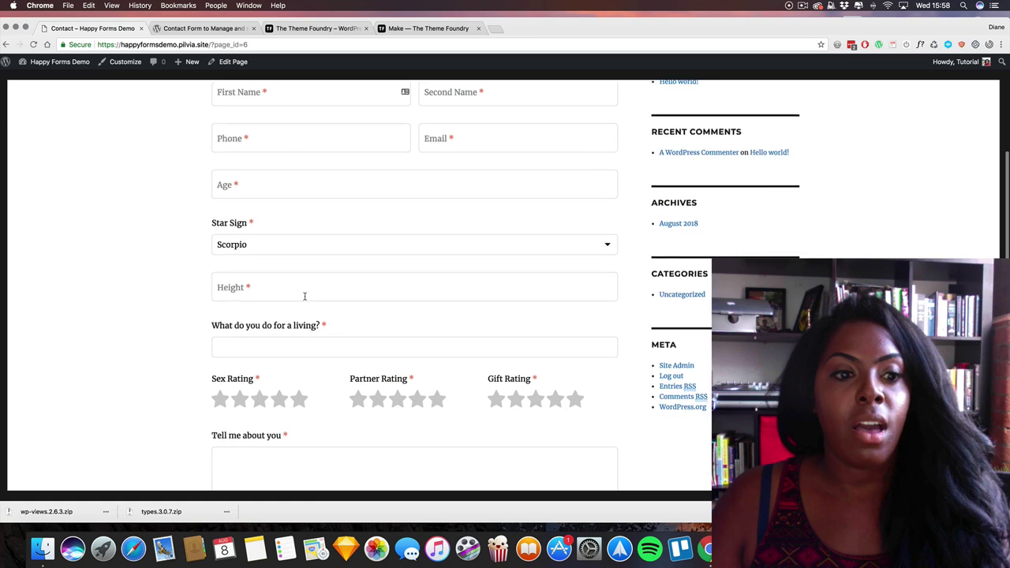
scroll(208, 270, "down", 3)
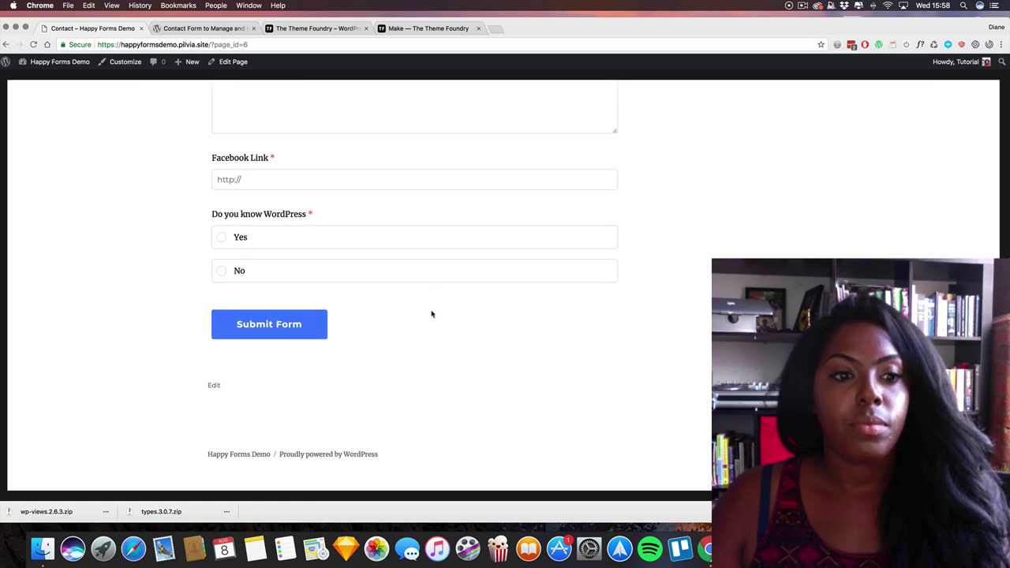
scroll(433, 313, "up", 7)
scroll(426, 204, "up", 2)
scroll(368, 200, "down", 6)
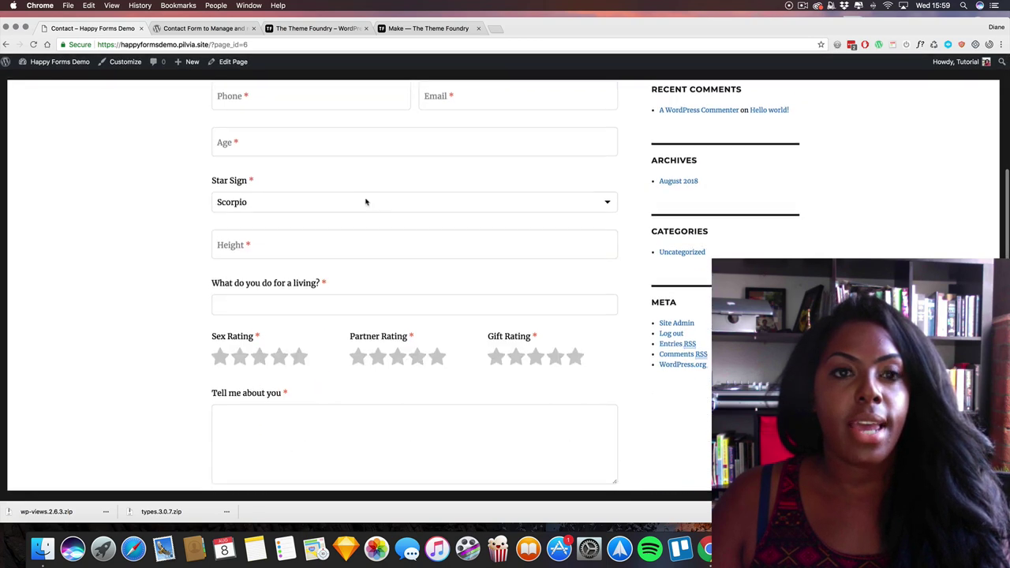
left_click(438, 217)
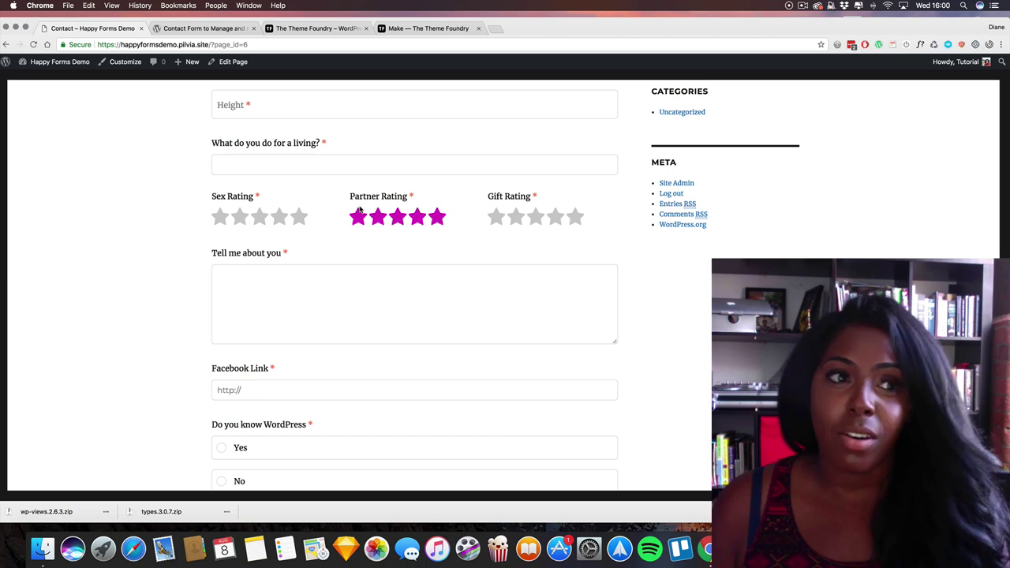
scroll(359, 209, "down", 1)
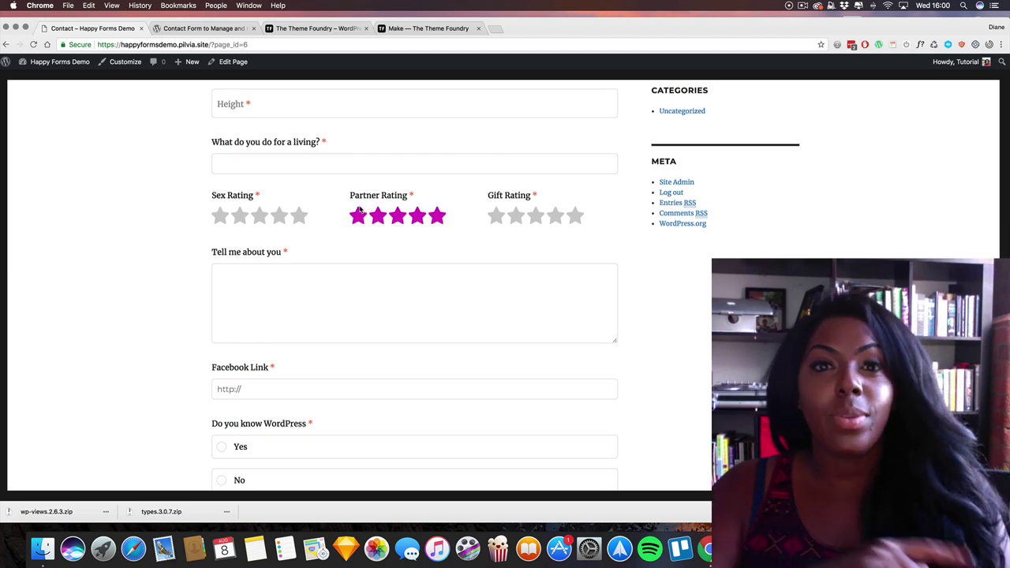